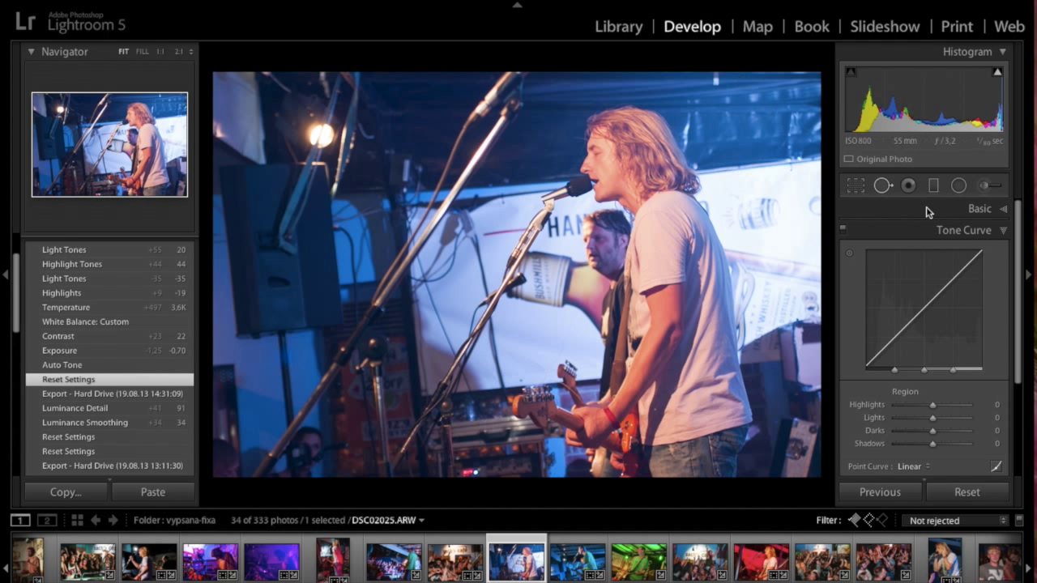
Auto-tone the photo, then set Exposure to -0.45 and Contrast to +10.
{"action": "left_click", "coordinate": [981, 209]}
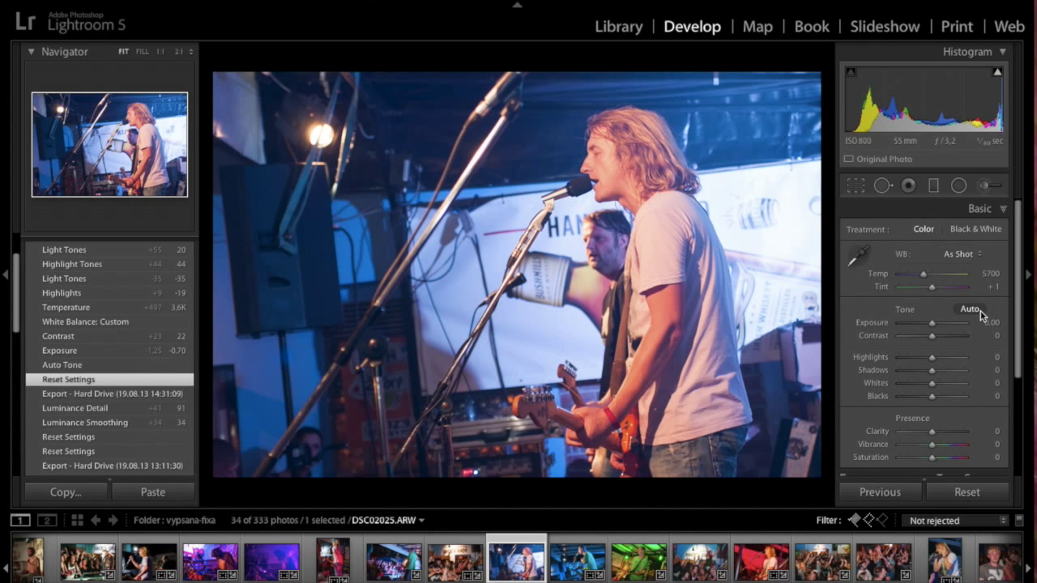
{"action": "left_click", "coordinate": [979, 310]}
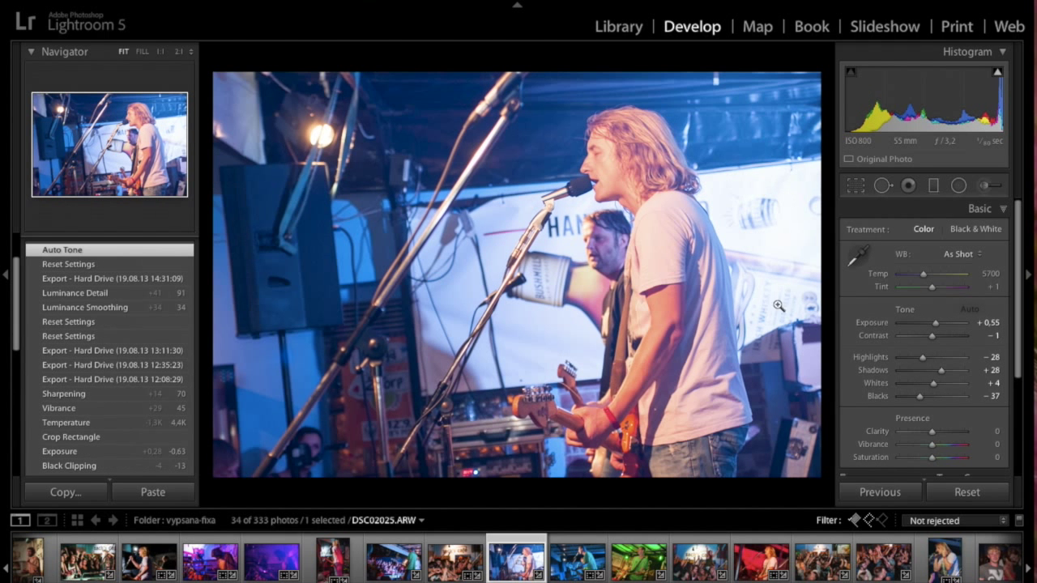
{"action": "left_click", "coordinate": [935, 325]}
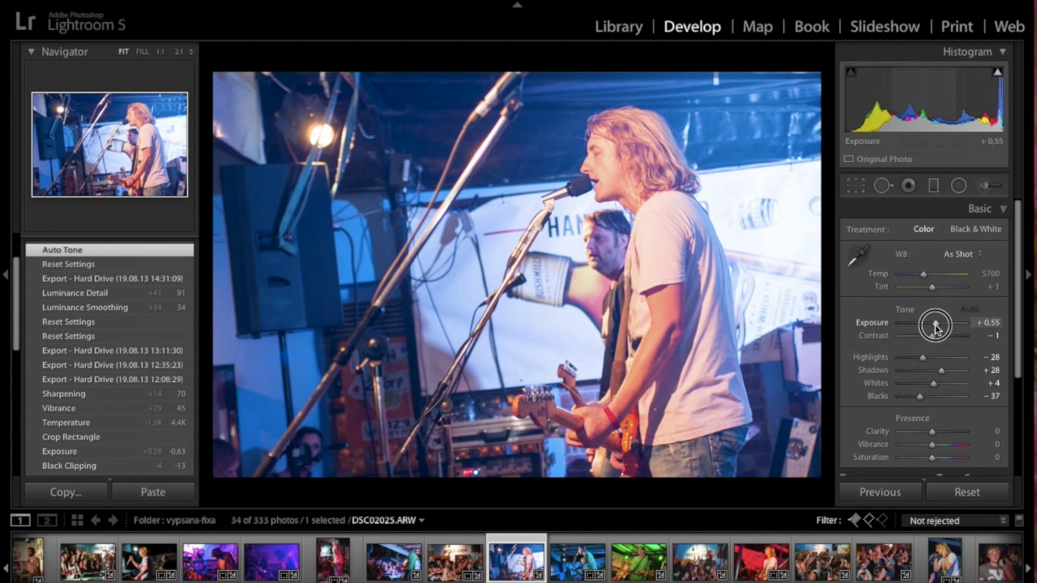
{"action": "left_click_drag", "start_coordinate": [936, 325], "coordinate": [929, 326]}
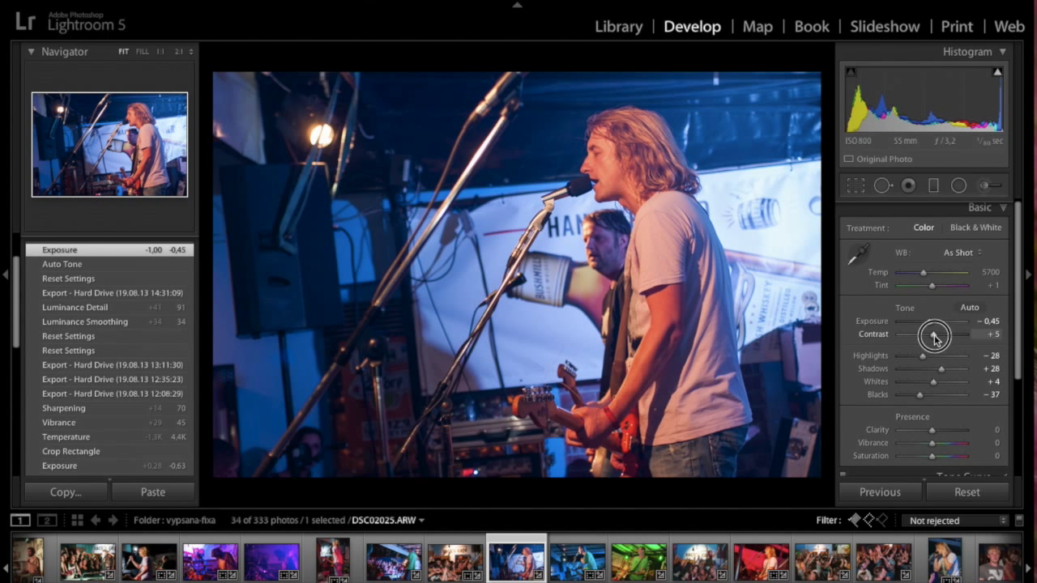
{"action": "left_click_drag", "start_coordinate": [933, 334], "coordinate": [936, 334]}
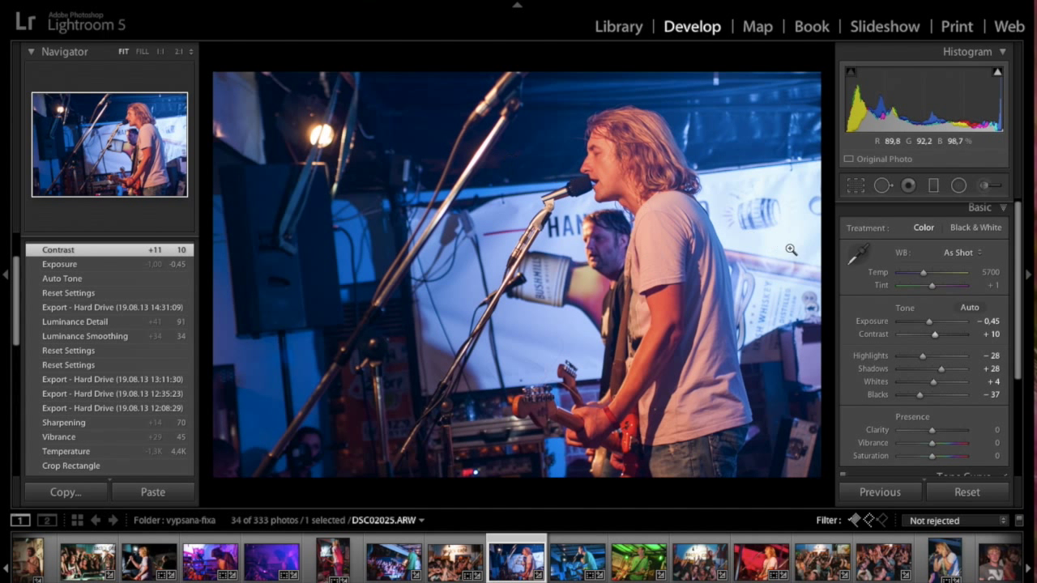
{"action": "left_click", "coordinate": [854, 256]}
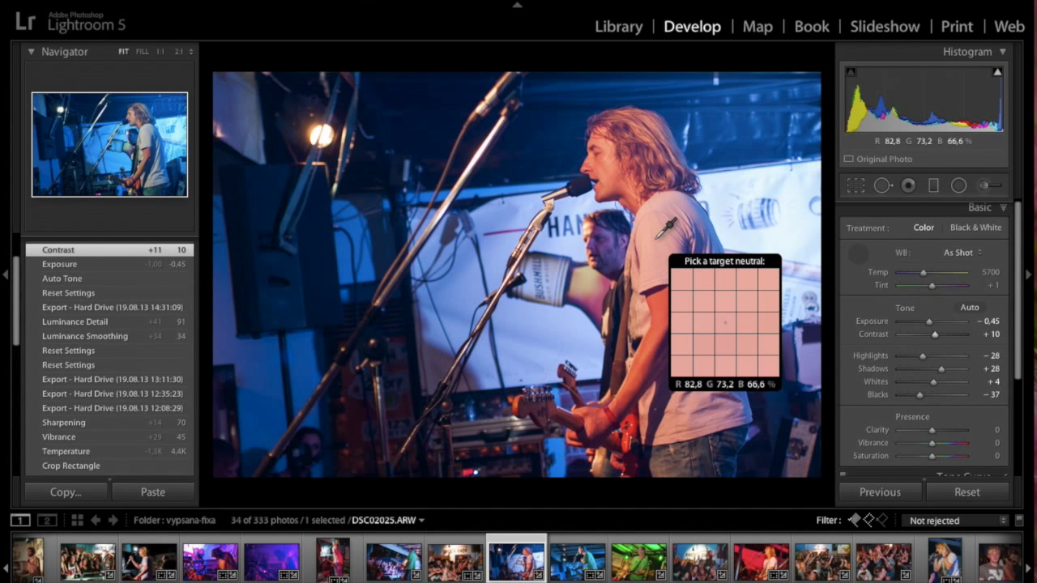
Neutralise white balance on the singer's white shirt, warm Temp to 3834, and raise Contrast to +32.
{"action": "left_click", "coordinate": [656, 235]}
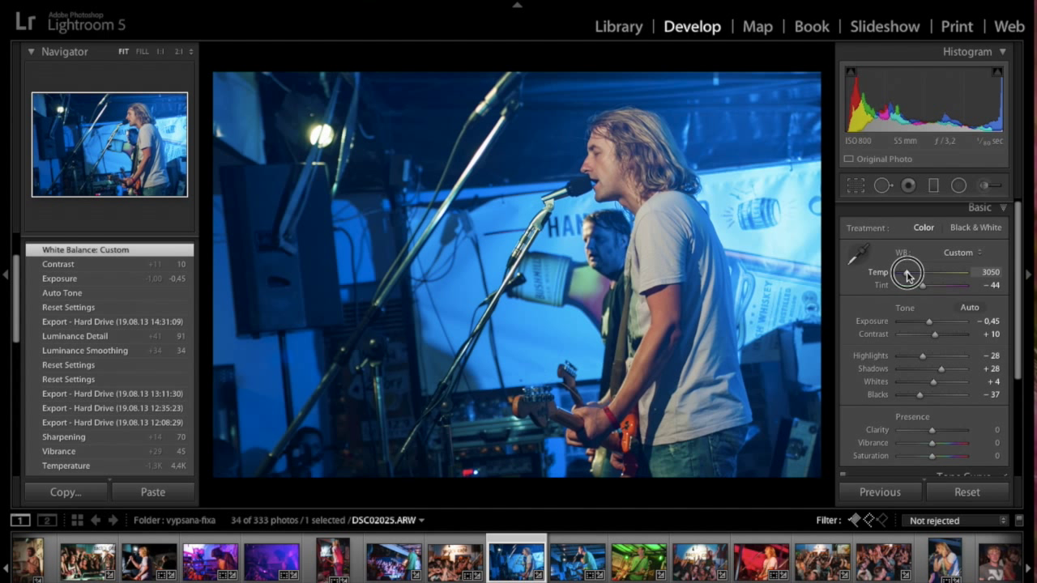
{"action": "left_click_drag", "start_coordinate": [907, 275], "coordinate": [910, 276]}
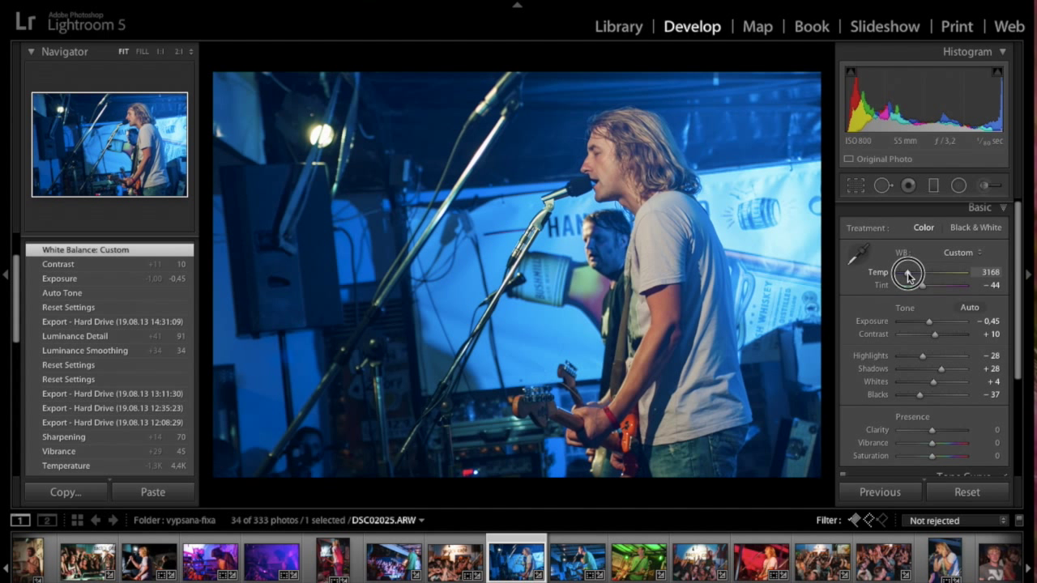
{"action": "left_click_drag", "start_coordinate": [910, 276], "coordinate": [912, 276]}
{"action": "scroll", "coordinate": [915, 347], "scroll_direction": "down", "scroll_amount": 1}
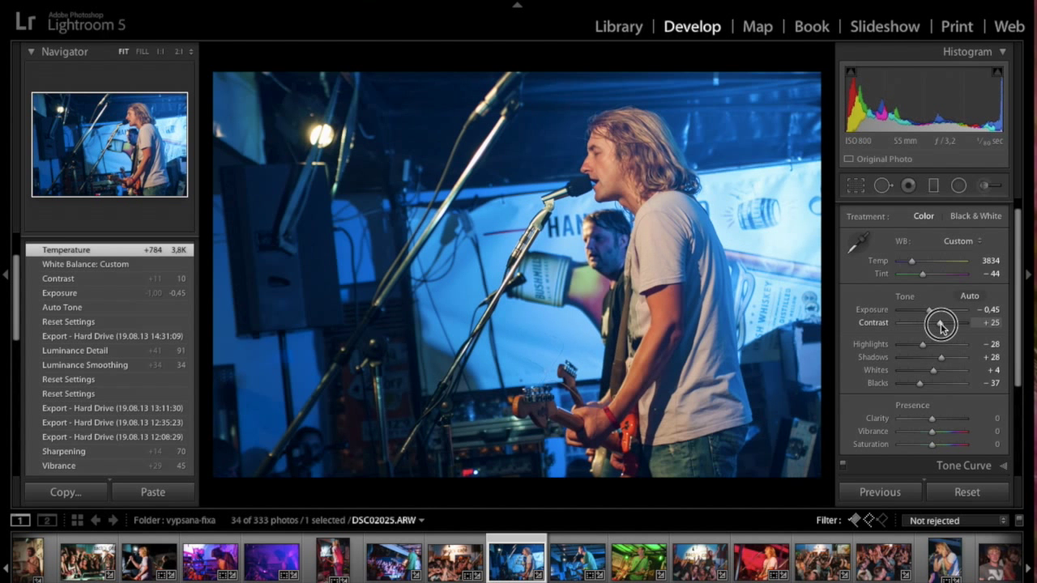
{"action": "left_click_drag", "start_coordinate": [935, 323], "coordinate": [942, 322]}
{"action": "scroll", "coordinate": [939, 346], "scroll_direction": "down", "scroll_amount": 2}
{"action": "scroll", "coordinate": [937, 346], "scroll_direction": "down", "scroll_amount": 2}
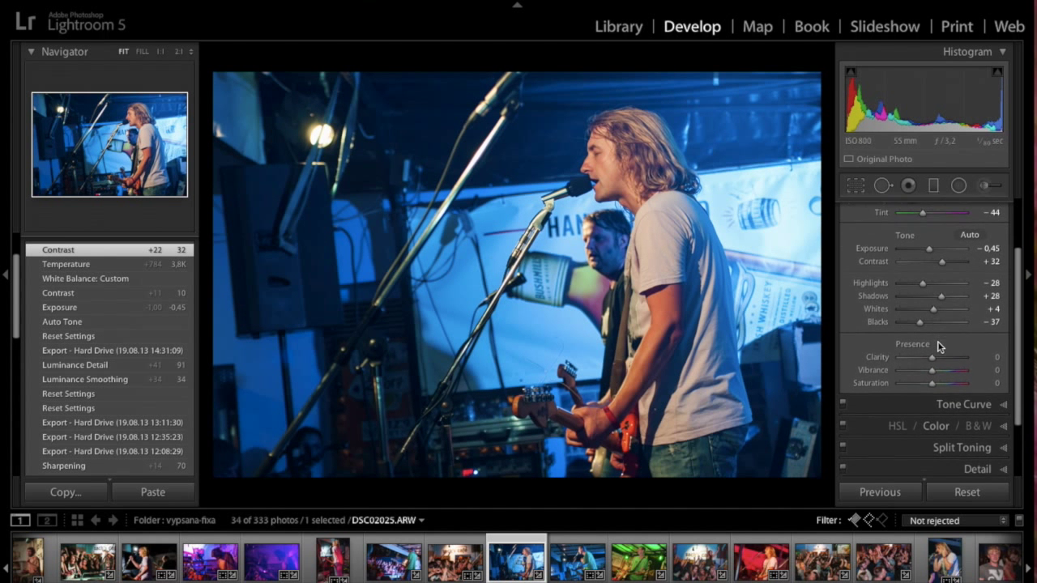
Bend the tone curve up to Highlights +23 and down to Shadows -21.
{"action": "left_click", "coordinate": [944, 403]}
{"action": "scroll", "coordinate": [938, 356], "scroll_direction": "up", "scroll_amount": 1}
{"action": "scroll", "coordinate": [938, 356], "scroll_direction": "up", "scroll_amount": 2}
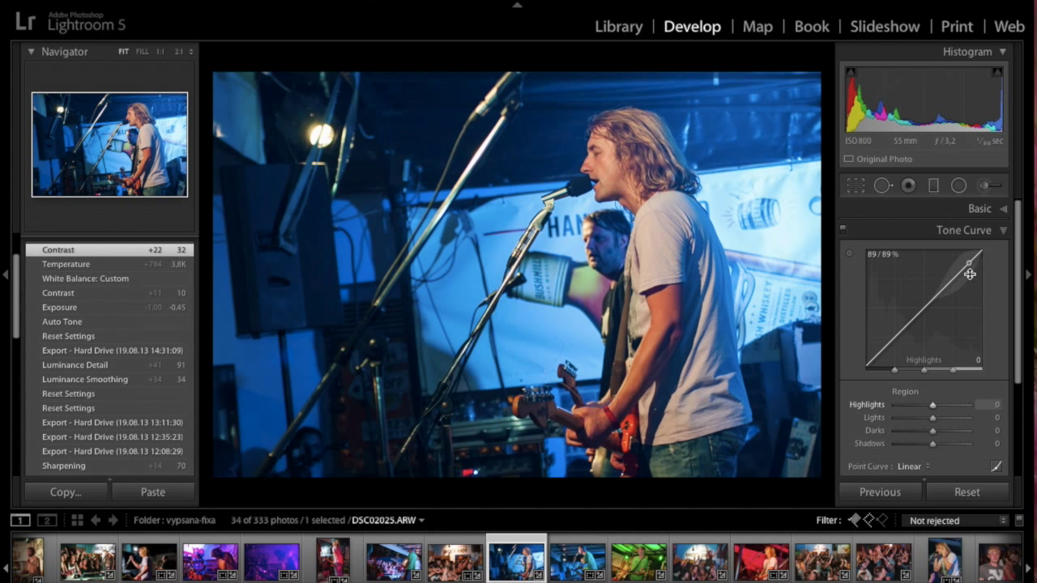
{"action": "left_click_drag", "start_coordinate": [968, 274], "coordinate": [969, 258]}
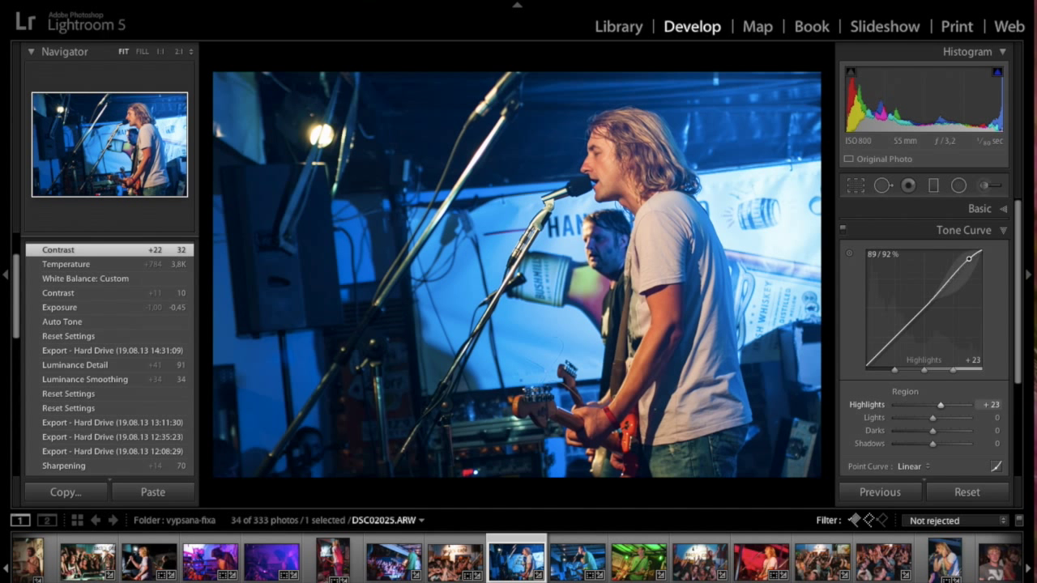
{"action": "left_click_drag", "start_coordinate": [969, 258], "coordinate": [968, 258]}
{"action": "left_click_drag", "start_coordinate": [871, 357], "coordinate": [870, 363]}
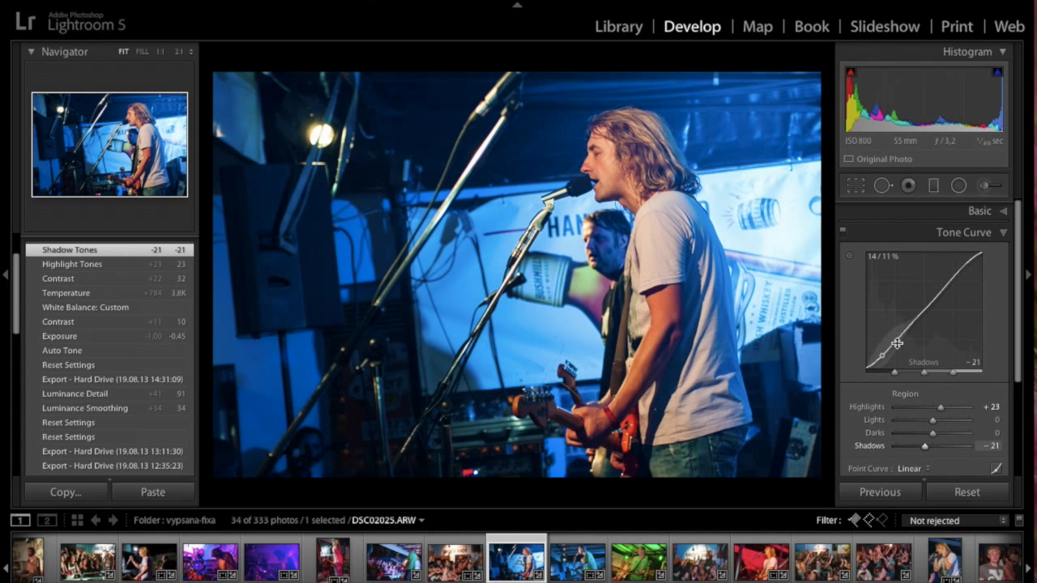
In the Basic panel's Presence section, set Saturation +5, Vibrance +38 and Clarity +10.
{"action": "left_click", "coordinate": [978, 208]}
{"action": "scroll", "coordinate": [932, 399], "scroll_direction": "down", "scroll_amount": 3}
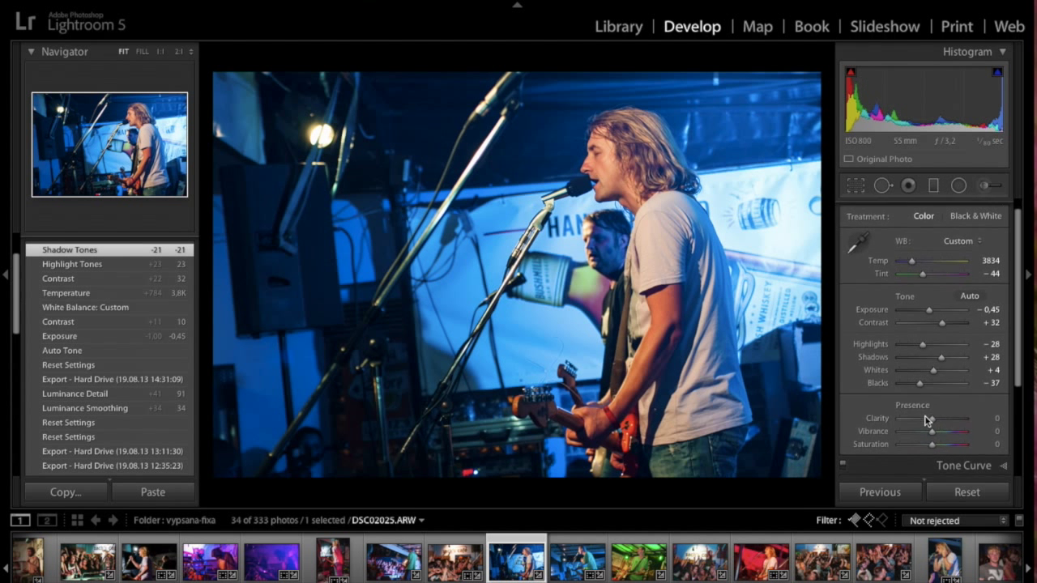
{"action": "scroll", "coordinate": [930, 436], "scroll_direction": "up", "scroll_amount": 1}
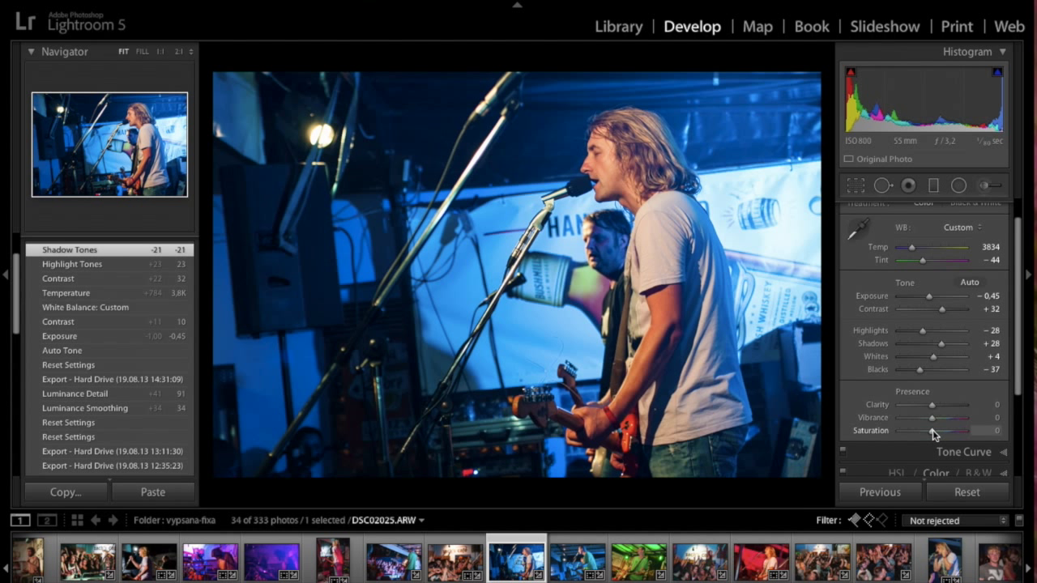
{"action": "left_click", "coordinate": [932, 430]}
{"action": "left_click_drag", "start_coordinate": [933, 433], "coordinate": [936, 433]}
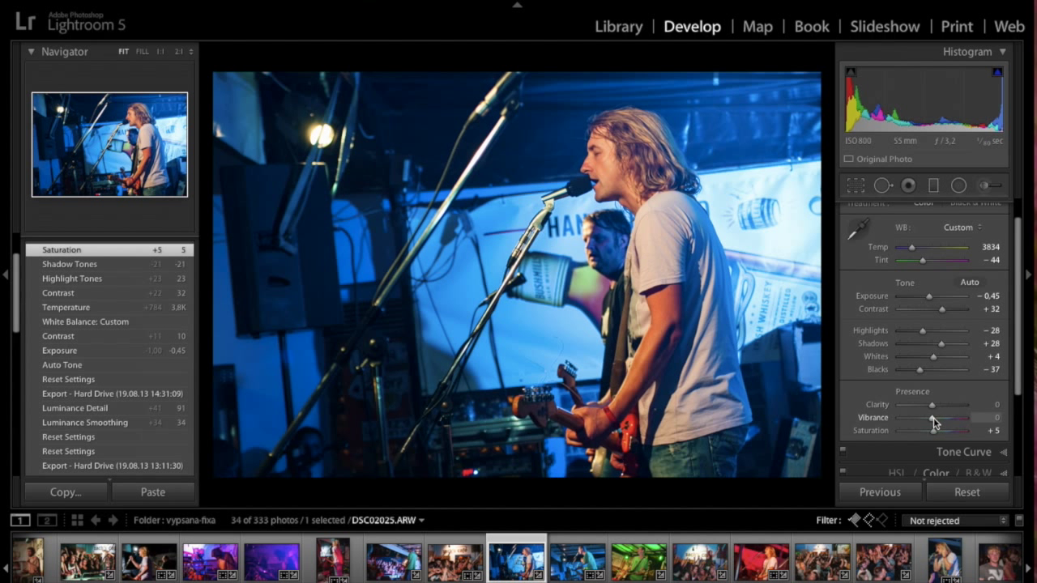
{"action": "left_click_drag", "start_coordinate": [933, 417], "coordinate": [935, 417]}
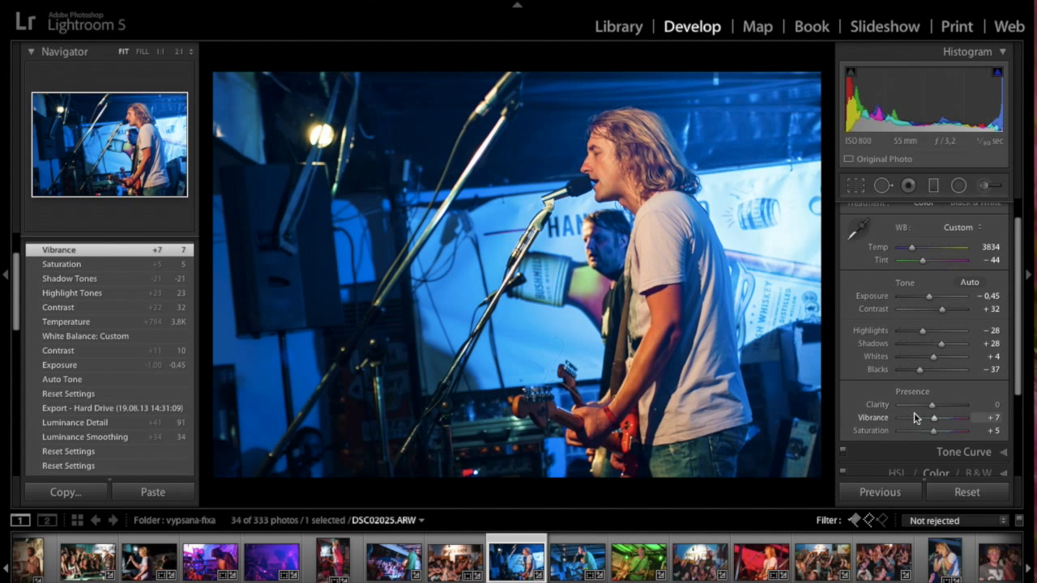
{"action": "left_click_drag", "start_coordinate": [934, 417], "coordinate": [942, 418]}
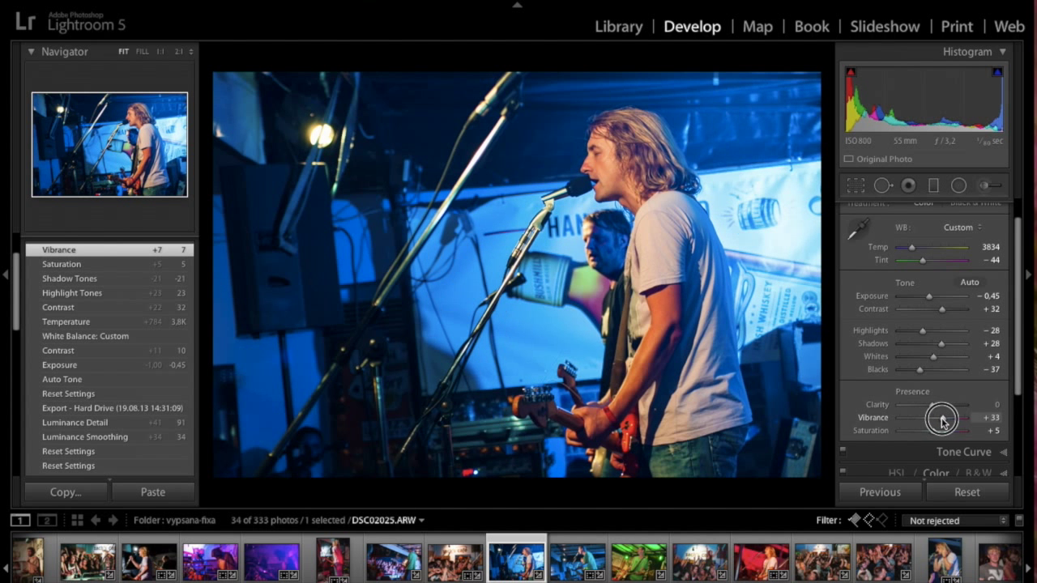
{"action": "left_click_drag", "start_coordinate": [941, 418], "coordinate": [944, 418]}
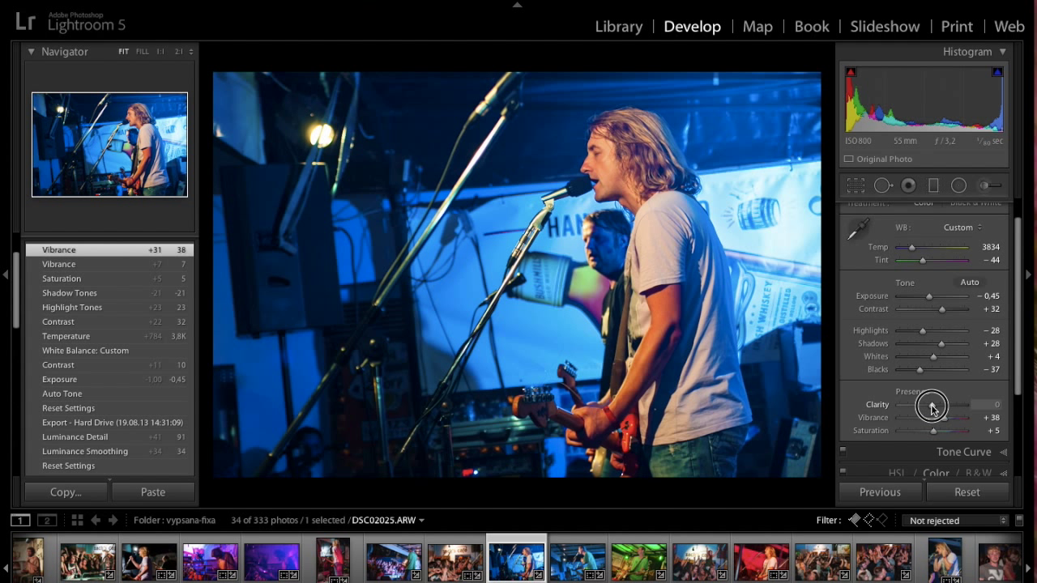
{"action": "left_click_drag", "start_coordinate": [932, 404], "coordinate": [936, 408]}
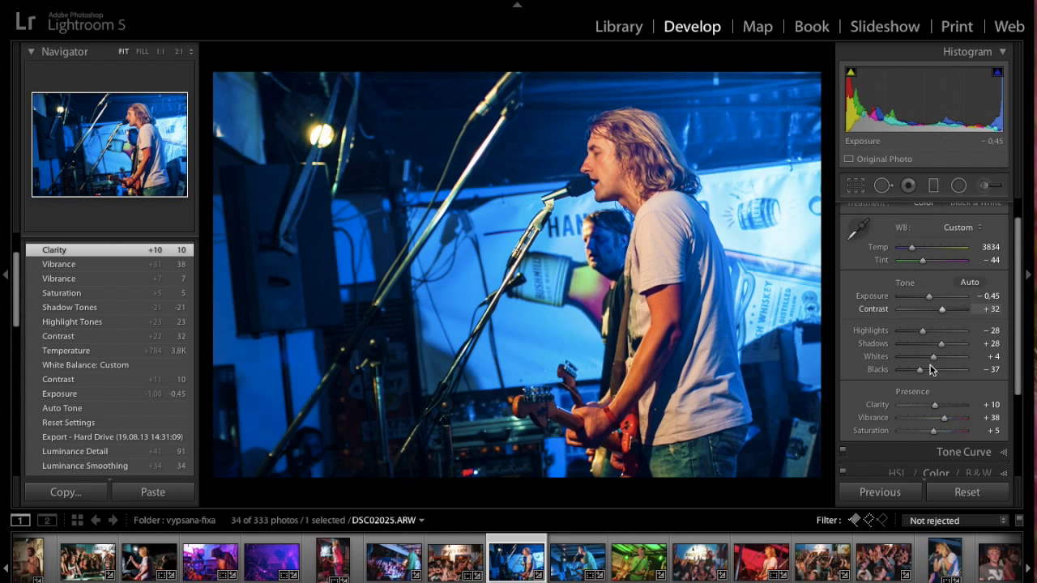
{"action": "scroll", "coordinate": [927, 410], "scroll_direction": "down", "scroll_amount": 3}
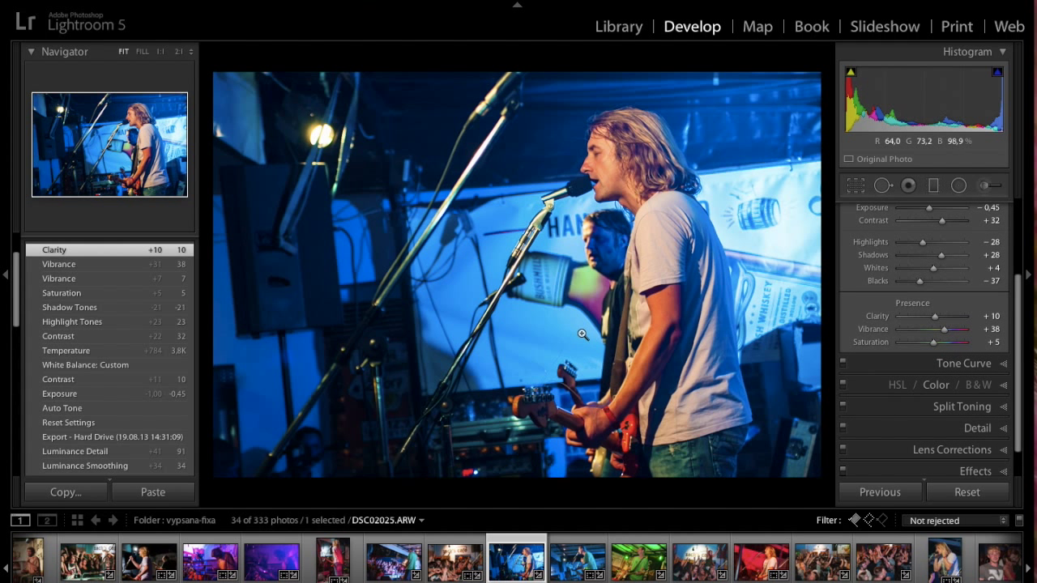
{"action": "left_click", "coordinate": [855, 186]}
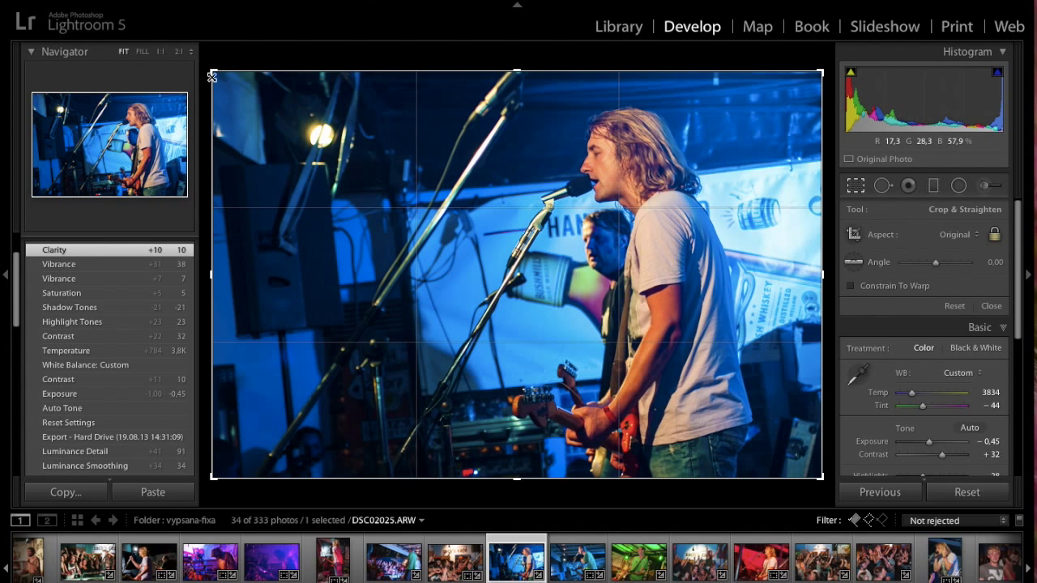
Crop tighter around the band and straighten the photo to a -1.16° angle.
{"action": "left_click_drag", "start_coordinate": [211, 77], "coordinate": [217, 74]}
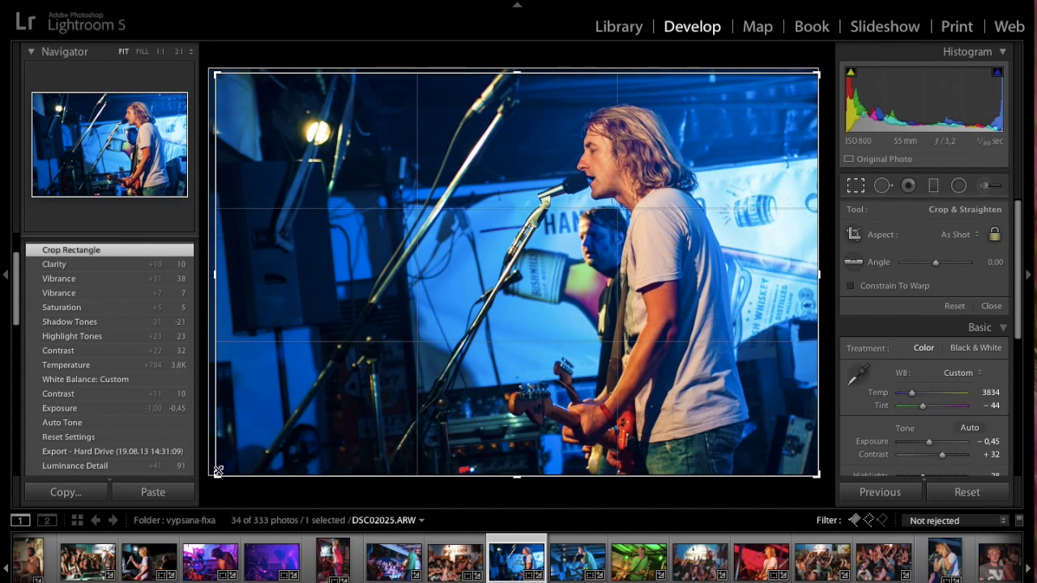
{"action": "left_click_drag", "start_coordinate": [218, 471], "coordinate": [227, 467]}
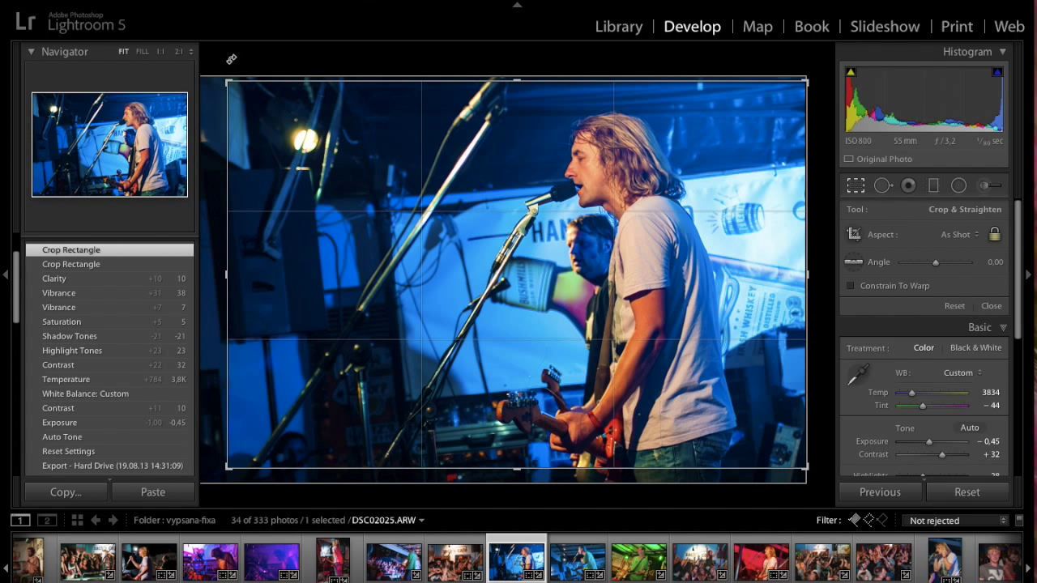
{"action": "left_click_drag", "start_coordinate": [234, 55], "coordinate": [227, 59]}
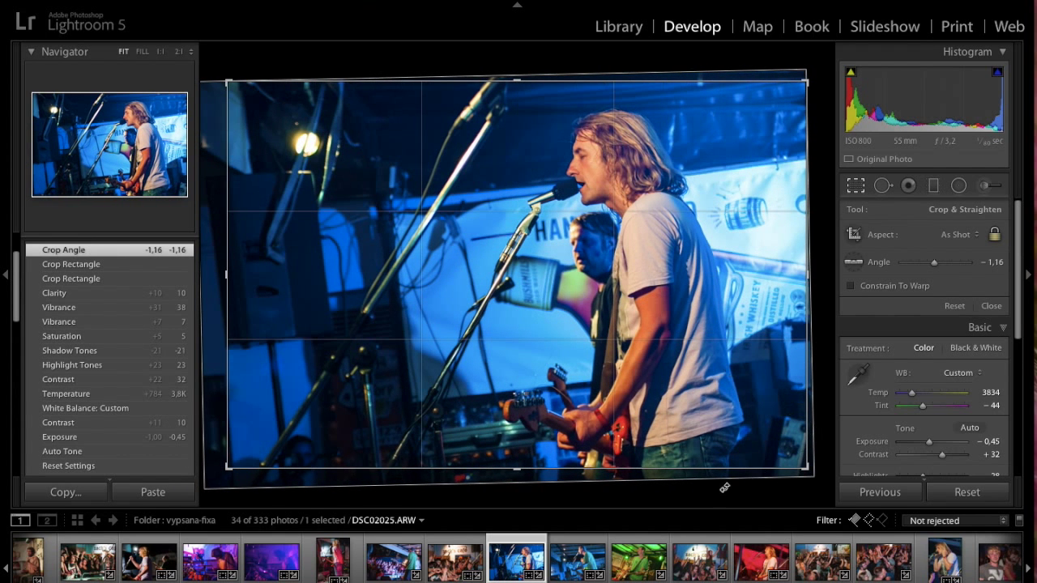
{"action": "left_click_drag", "start_coordinate": [669, 426], "coordinate": [671, 416]}
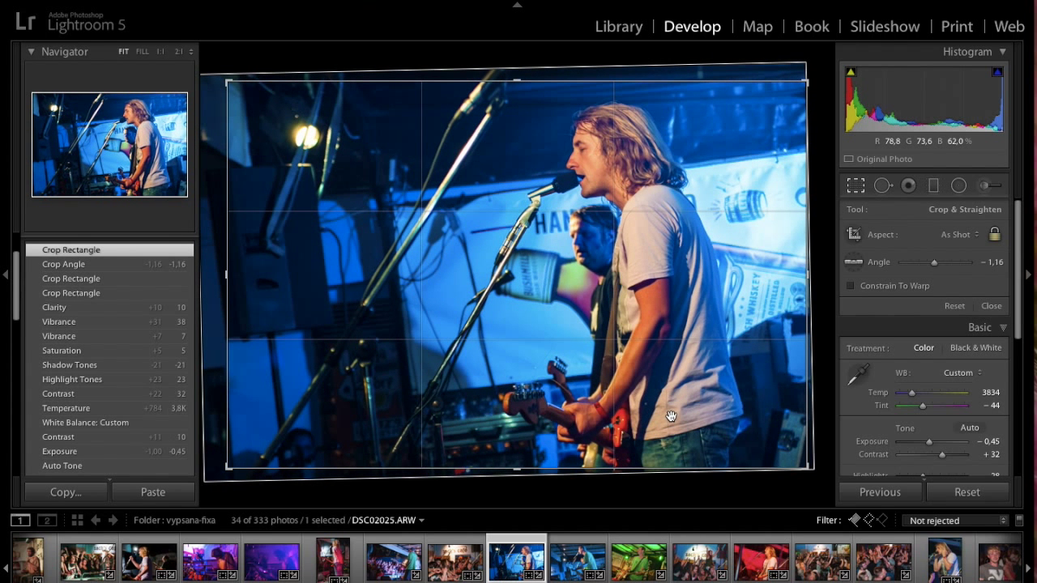
{"action": "key", "text": "Return"}
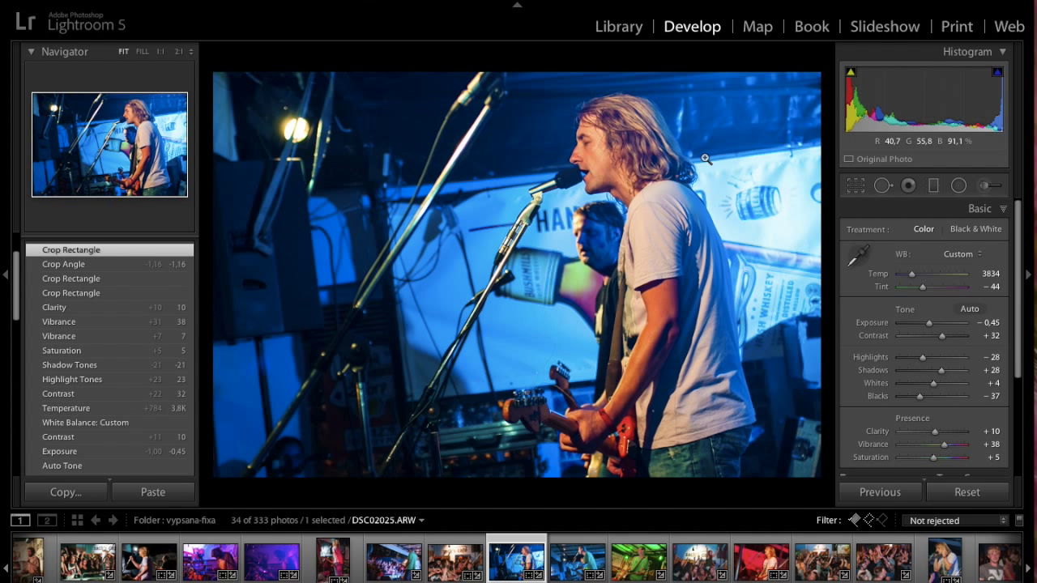
{"action": "scroll", "coordinate": [898, 335], "scroll_direction": "down", "scroll_amount": 5}
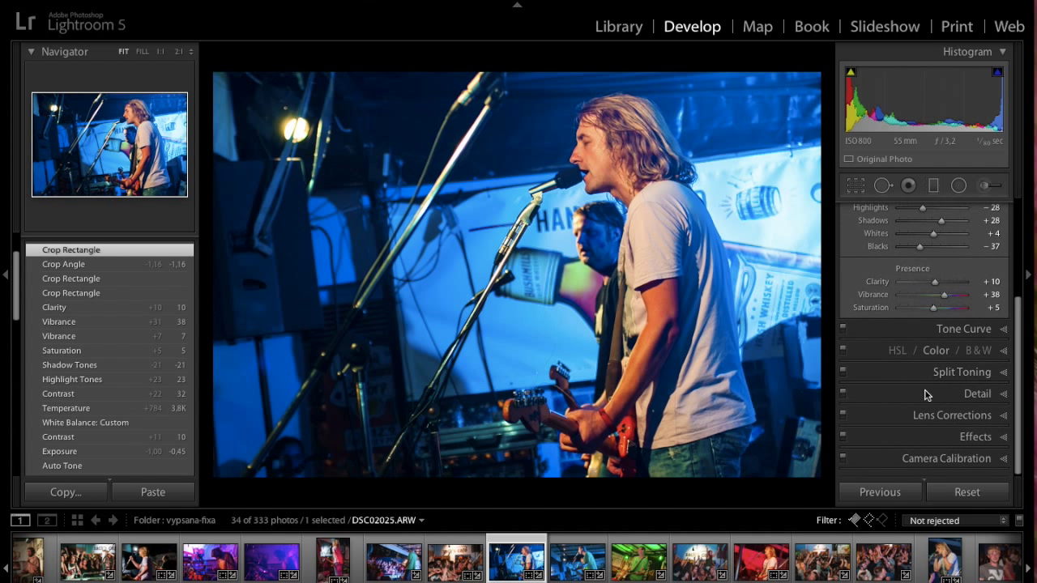
{"action": "left_click", "coordinate": [978, 395]}
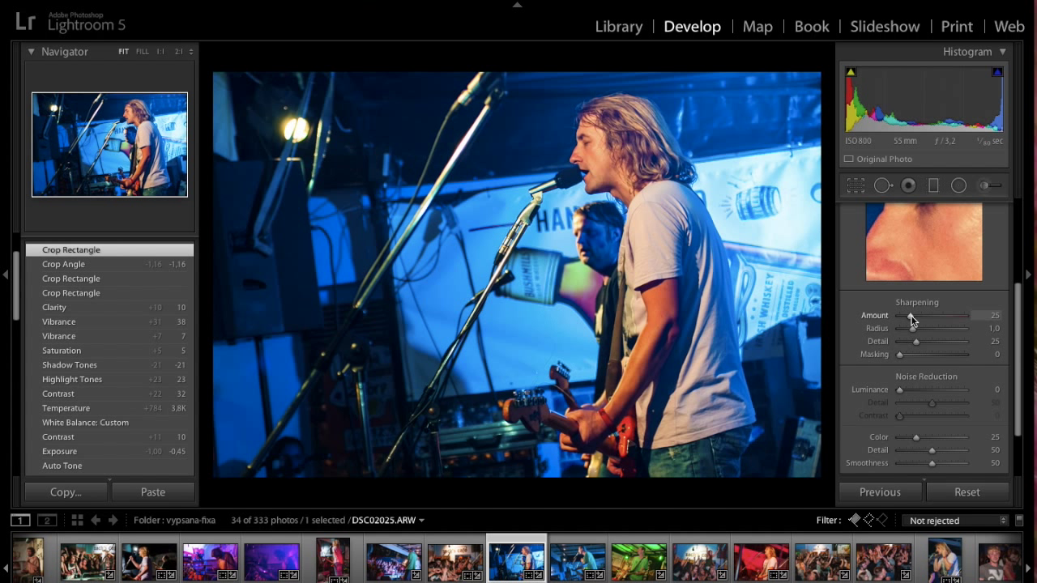
Set Sharpening Amount to 91 and Detail to 51, keeping Radius at 1.0.
{"action": "mouse_move", "coordinate": [911, 316]}
{"action": "left_mouse_down"}
{"action": "mouse_move", "coordinate": [927, 317]}
{"action": "mouse_move", "coordinate": [948, 349]}
{"action": "left_mouse_up"}
{"action": "scroll", "coordinate": [927, 318], "scroll_direction": "up", "scroll_amount": 3}
{"action": "left_click_drag", "start_coordinate": [926, 415], "coordinate": [952, 420]}
{"action": "left_click_drag", "start_coordinate": [949, 420], "coordinate": [939, 417]}
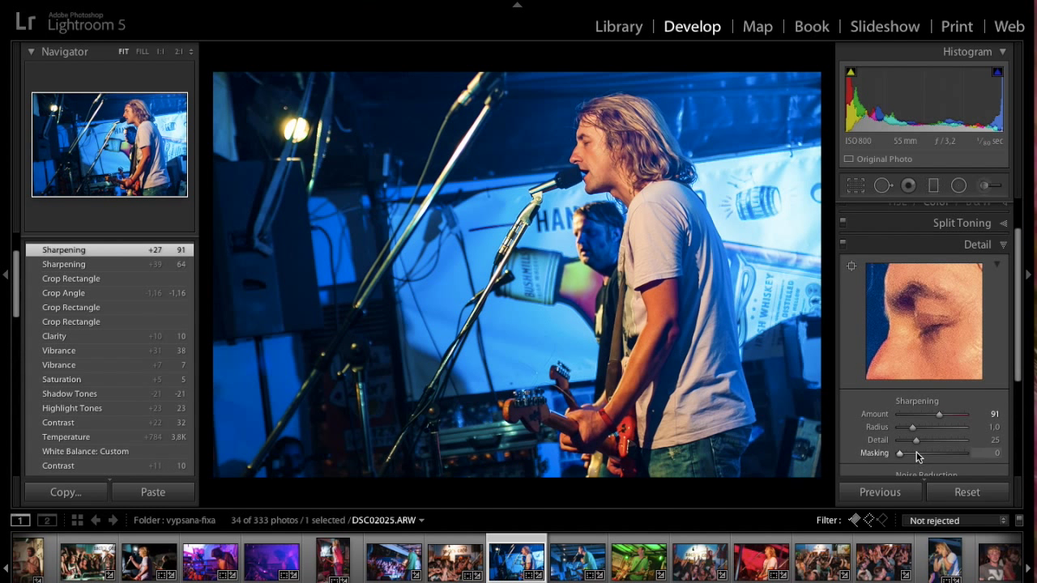
{"action": "scroll", "coordinate": [916, 453], "scroll_direction": "down", "scroll_amount": 1}
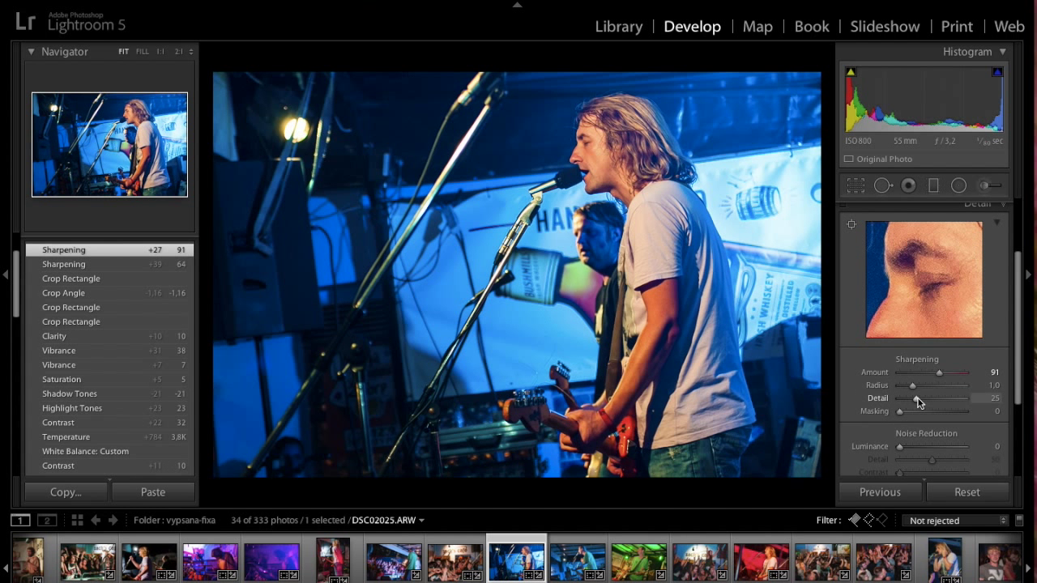
{"action": "left_click_drag", "start_coordinate": [917, 402], "coordinate": [933, 402]}
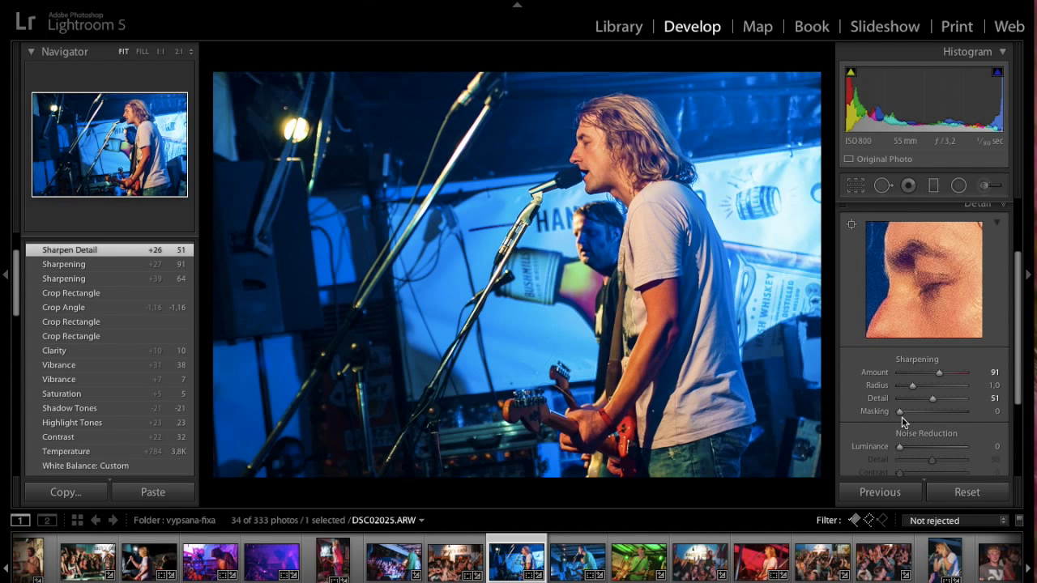
Preview the edge mask while setting Sharpening Masking to 75.
{"action": "left_click", "coordinate": [901, 413], "text": "alt"}
{"action": "left_click_drag", "start_coordinate": [901, 412], "coordinate": [918, 415]}
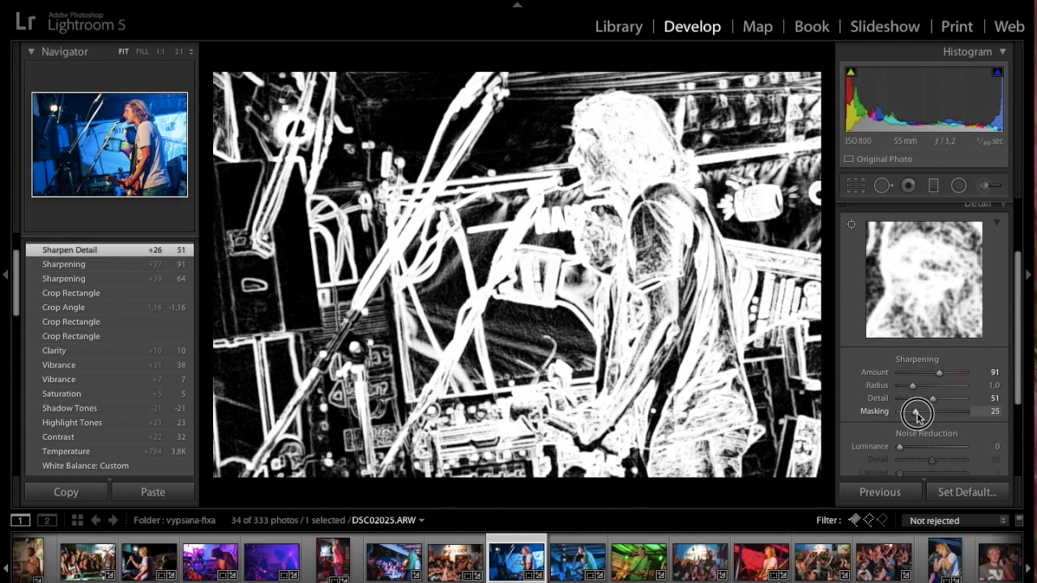
{"action": "left_click_drag", "start_coordinate": [918, 414], "coordinate": [953, 415]}
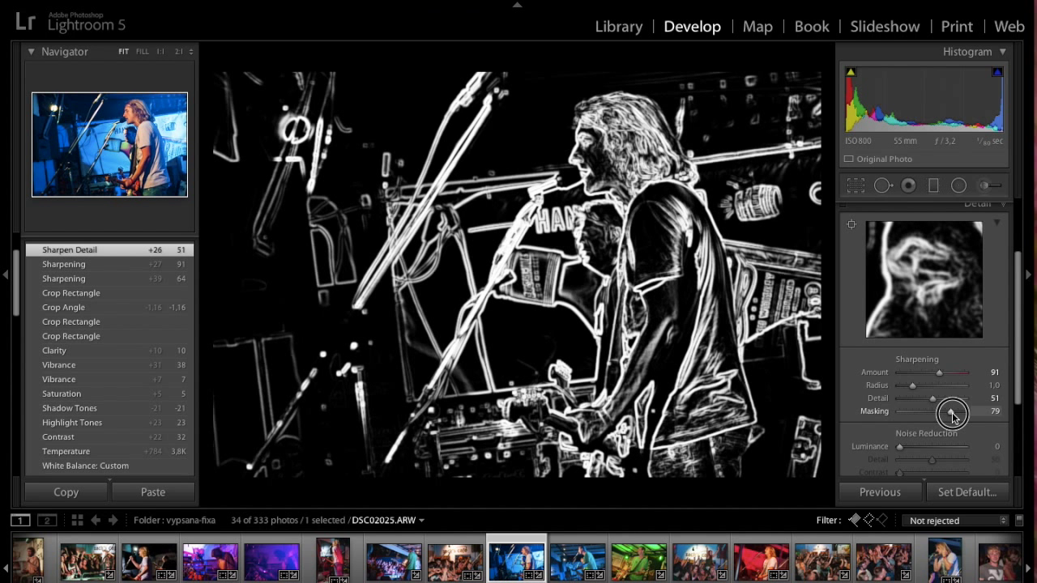
{"action": "left_click_drag", "start_coordinate": [953, 415], "coordinate": [949, 416]}
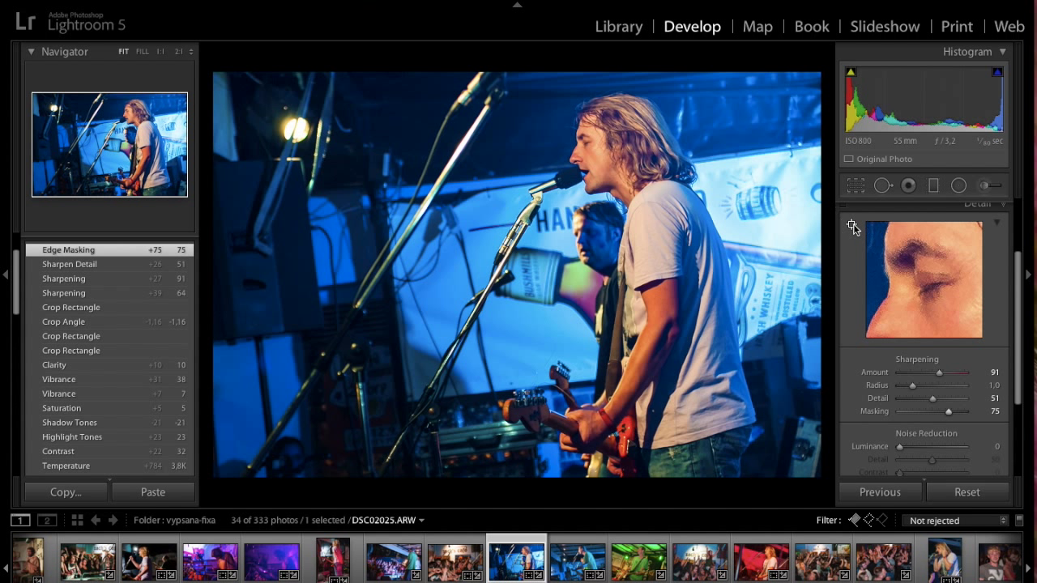
{"action": "left_click", "coordinate": [407, 135]}
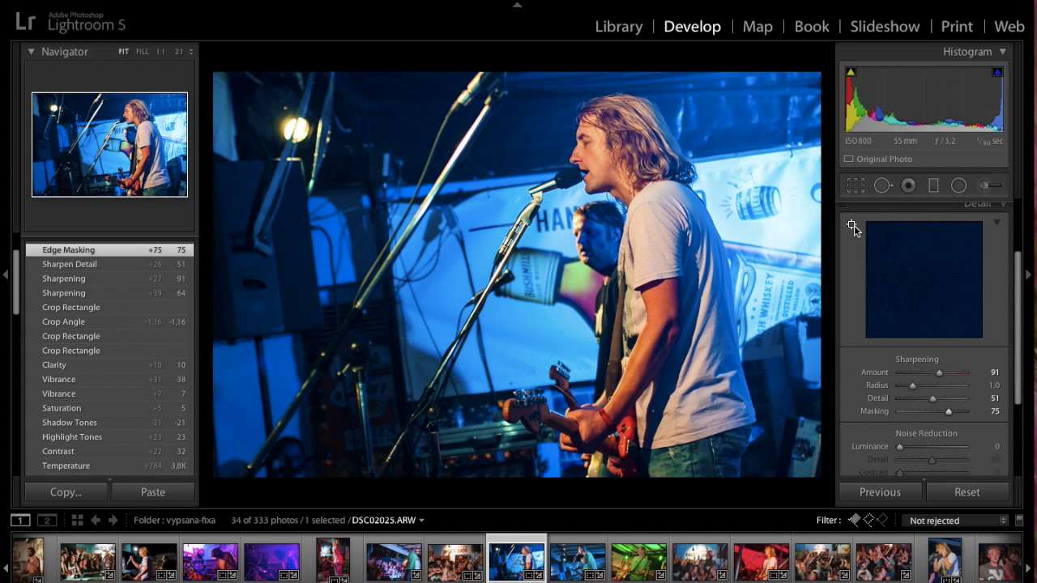
{"action": "left_click", "coordinate": [511, 330]}
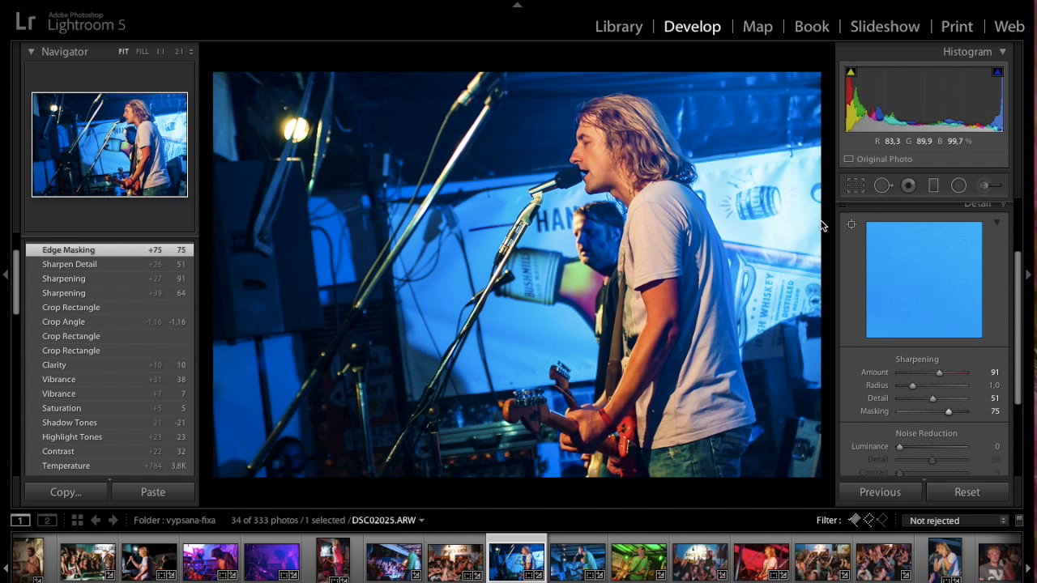
{"action": "left_click", "coordinate": [851, 224]}
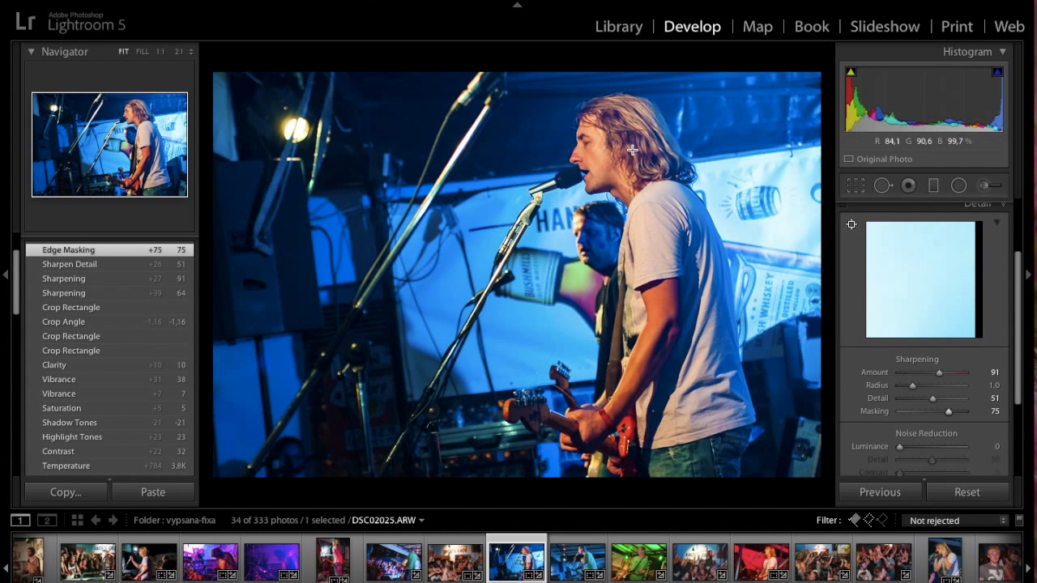
{"action": "left_click", "coordinate": [416, 128]}
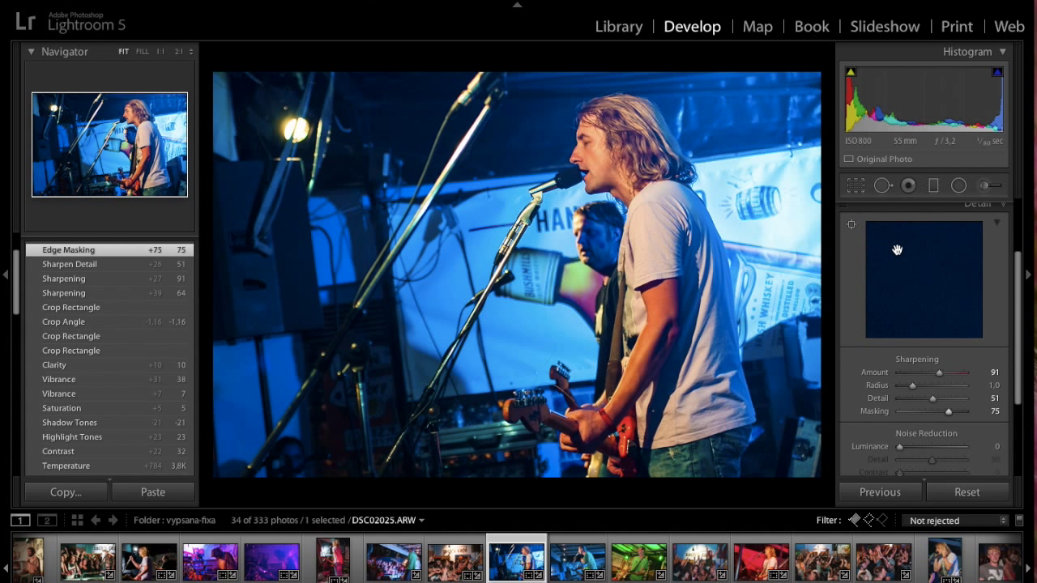
{"action": "scroll", "coordinate": [894, 422], "scroll_direction": "down", "scroll_amount": 3}
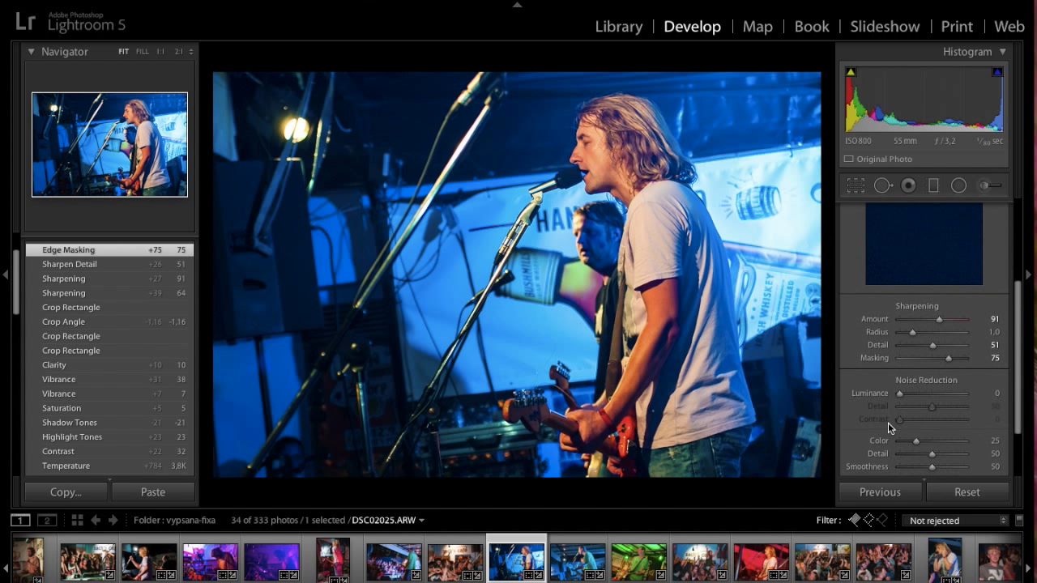
{"action": "scroll", "coordinate": [896, 397], "scroll_direction": "up", "scroll_amount": 2}
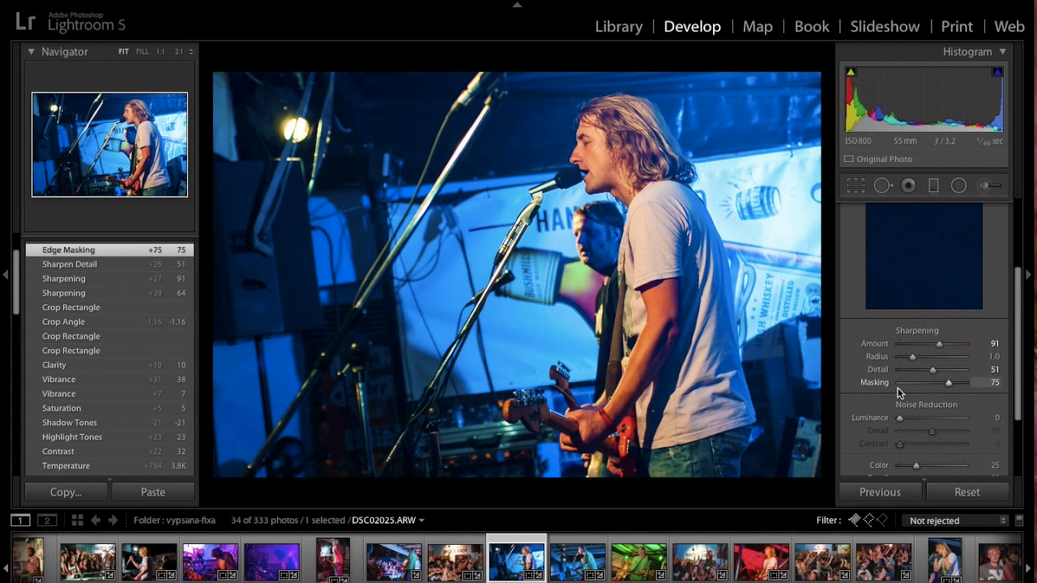
Set Luminance noise reduction to 20.
{"action": "left_click_drag", "start_coordinate": [901, 420], "coordinate": [920, 424]}
{"action": "scroll", "coordinate": [869, 362], "scroll_direction": "up", "scroll_amount": 1}
{"action": "scroll", "coordinate": [869, 364], "scroll_direction": "up", "scroll_amount": 1}
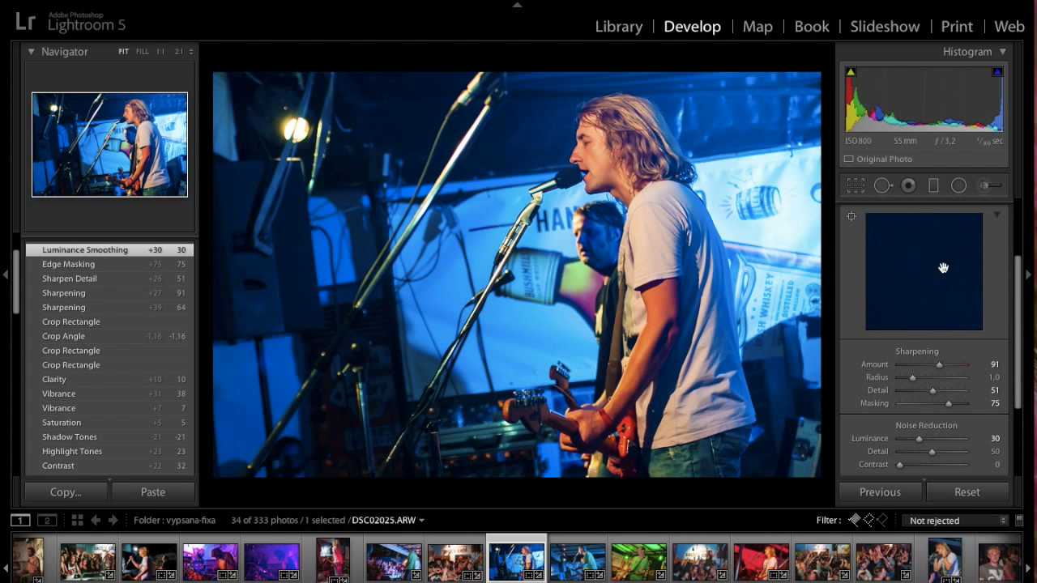
{"action": "left_click_drag", "start_coordinate": [920, 440], "coordinate": [914, 445]}
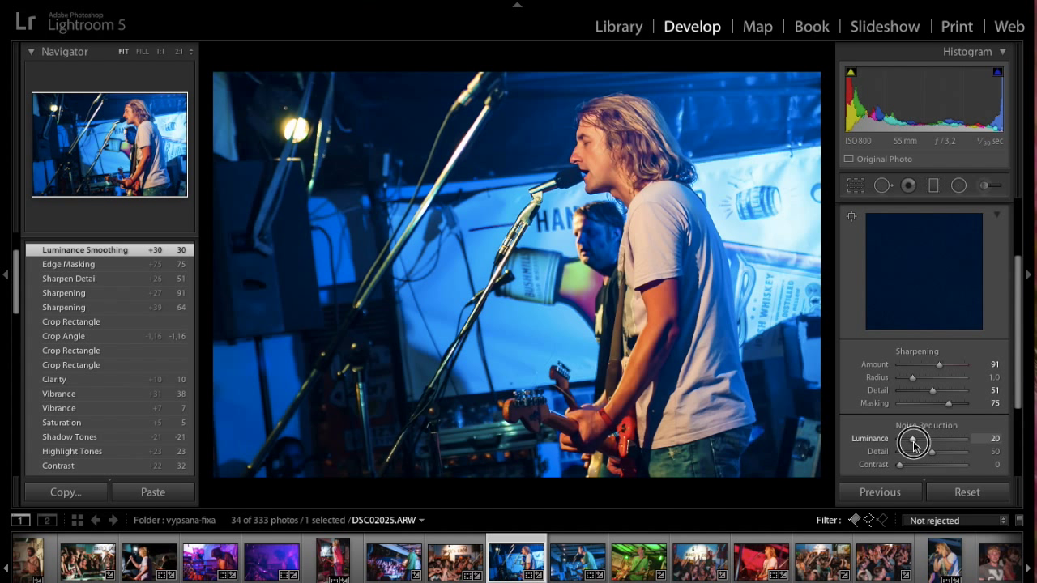
{"action": "left_click_drag", "start_coordinate": [914, 445], "coordinate": [913, 442]}
{"action": "scroll", "coordinate": [918, 414], "scroll_direction": "down", "scroll_amount": 3}
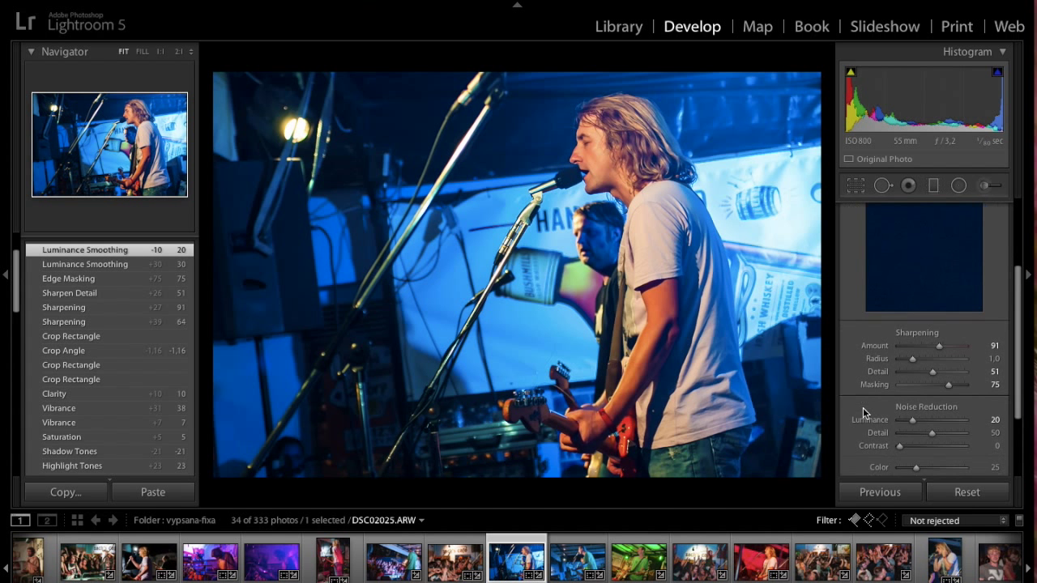
{"action": "scroll", "coordinate": [931, 389], "scroll_direction": "up", "scroll_amount": 1}
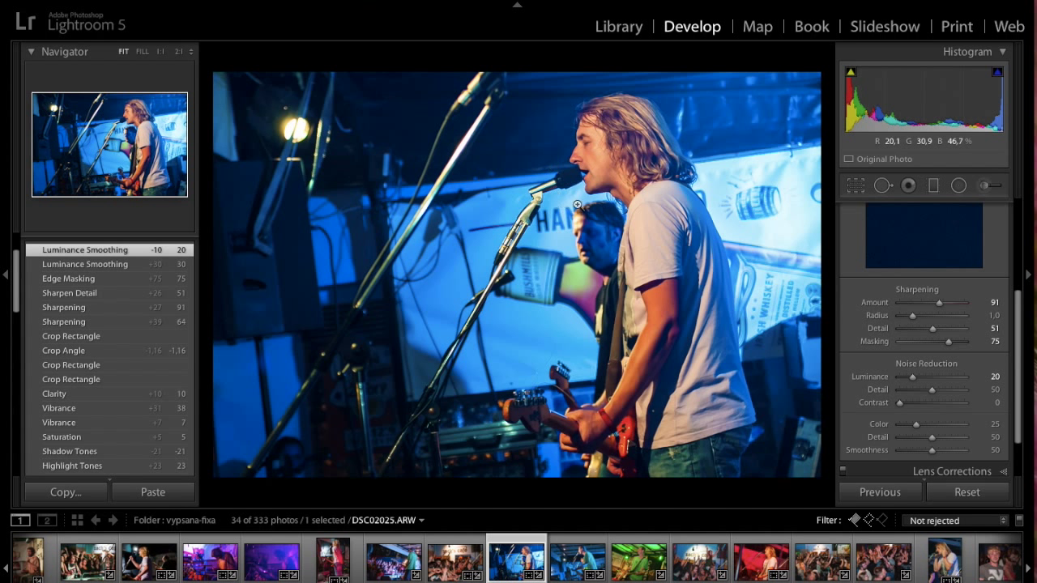
{"action": "scroll", "coordinate": [907, 377], "scroll_direction": "up", "scroll_amount": 1}
{"action": "scroll", "coordinate": [923, 405], "scroll_direction": "up", "scroll_amount": 1}
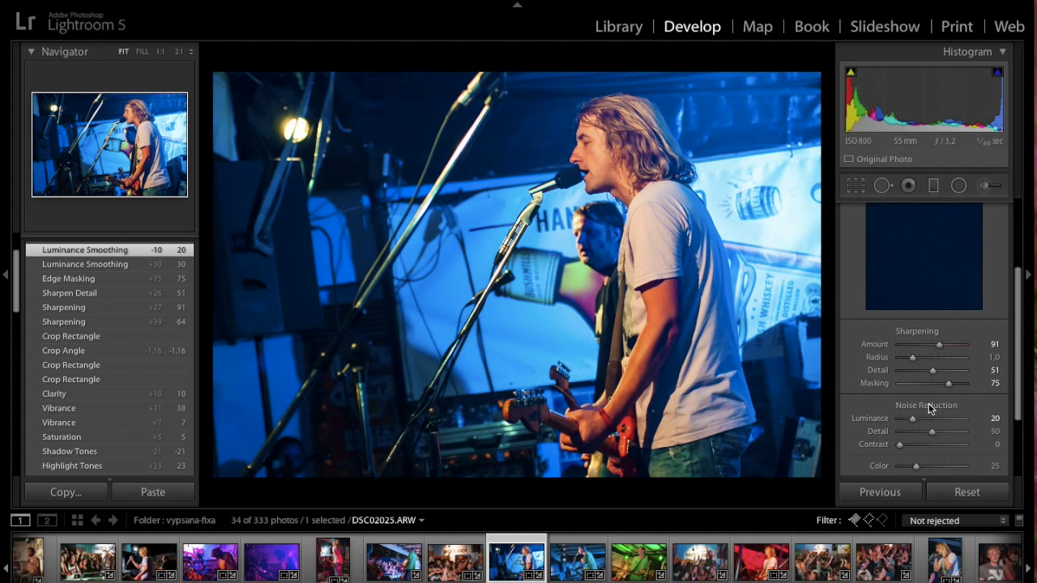
Set noise-reduction Detail to 70 and Contrast to 25.
{"action": "mouse_move", "coordinate": [932, 435]}
{"action": "left_mouse_down"}
{"action": "mouse_move", "coordinate": [946, 437]}
{"action": "mouse_move", "coordinate": [911, 440]}
{"action": "left_mouse_up"}
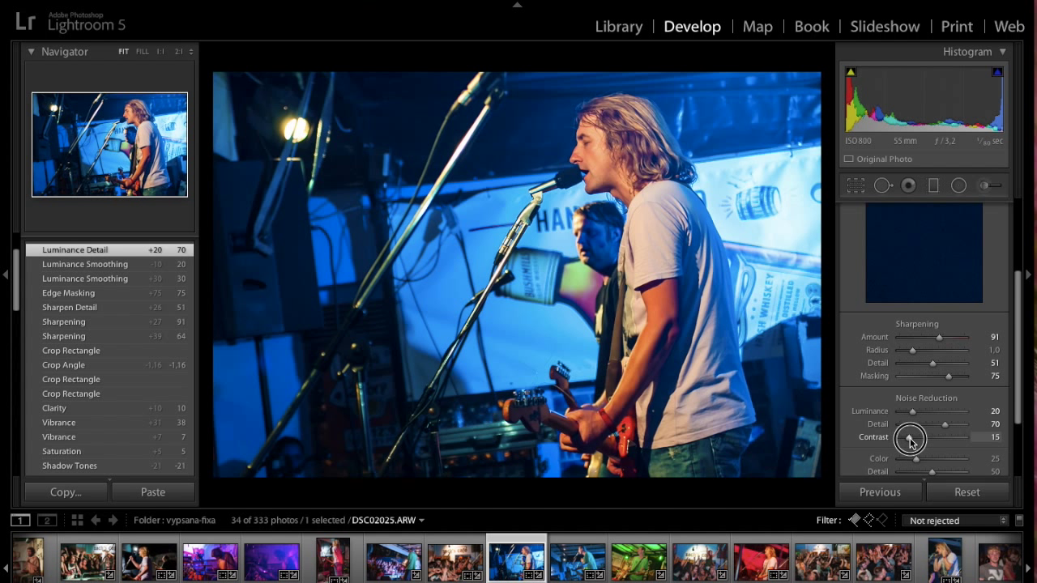
{"action": "left_click_drag", "start_coordinate": [911, 440], "coordinate": [916, 440]}
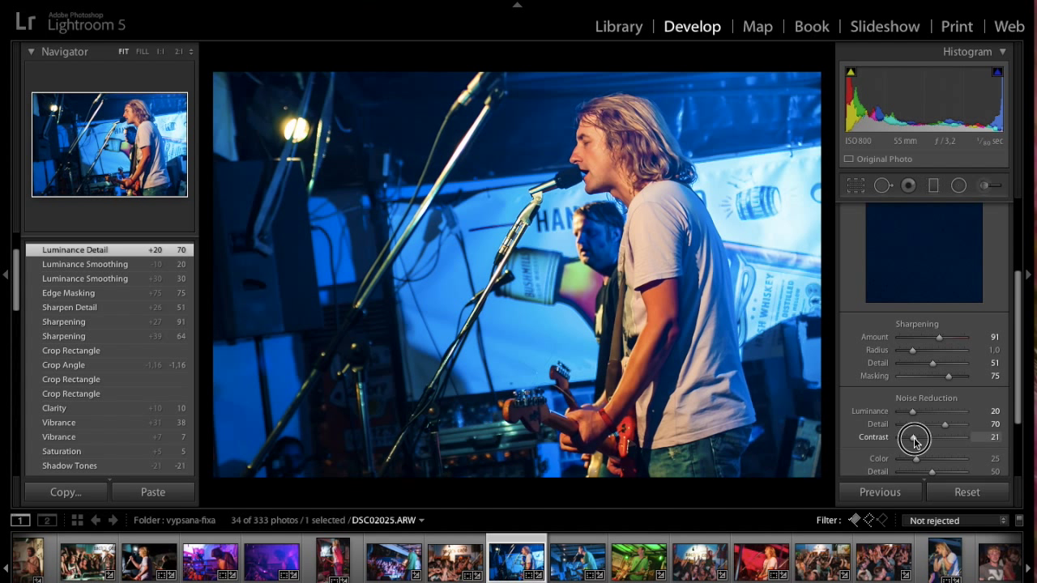
{"action": "left_click_drag", "start_coordinate": [916, 440], "coordinate": [917, 440]}
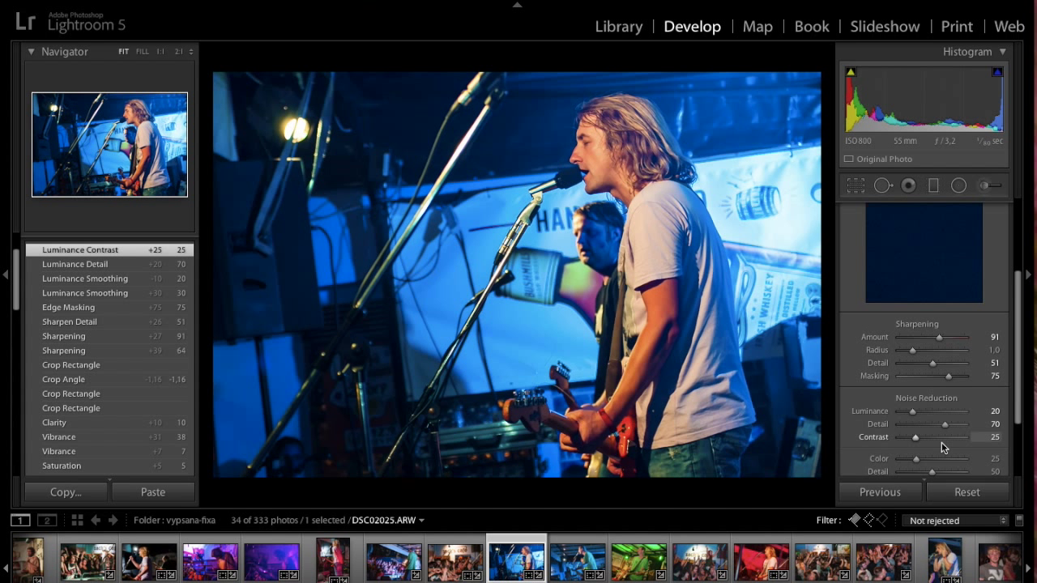
{"action": "scroll", "coordinate": [941, 443], "scroll_direction": "down", "scroll_amount": 1}
{"action": "scroll", "coordinate": [942, 448], "scroll_direction": "down", "scroll_amount": 5}
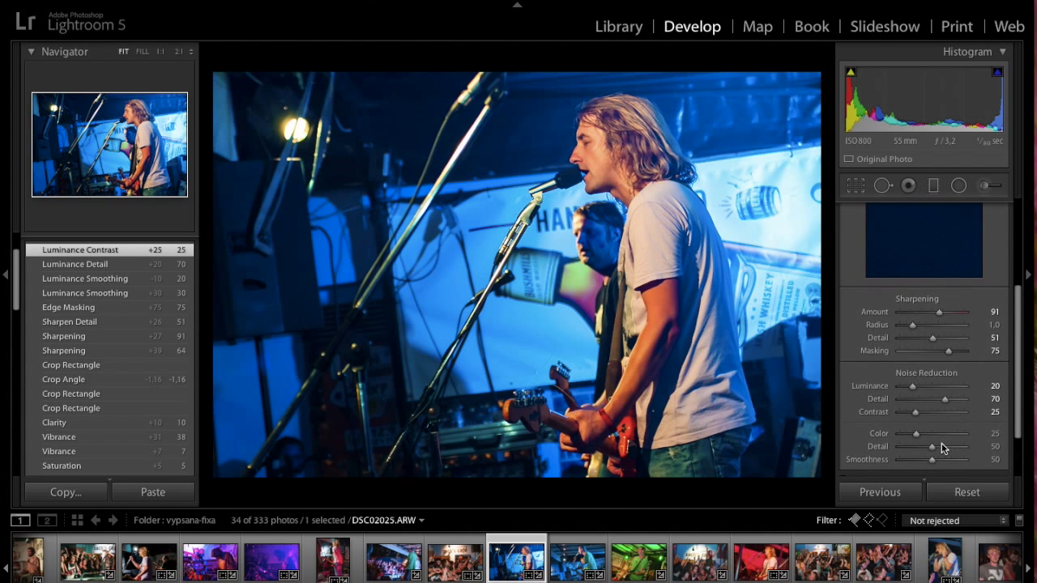
{"action": "scroll", "coordinate": [942, 448], "scroll_direction": "up", "scroll_amount": 5}
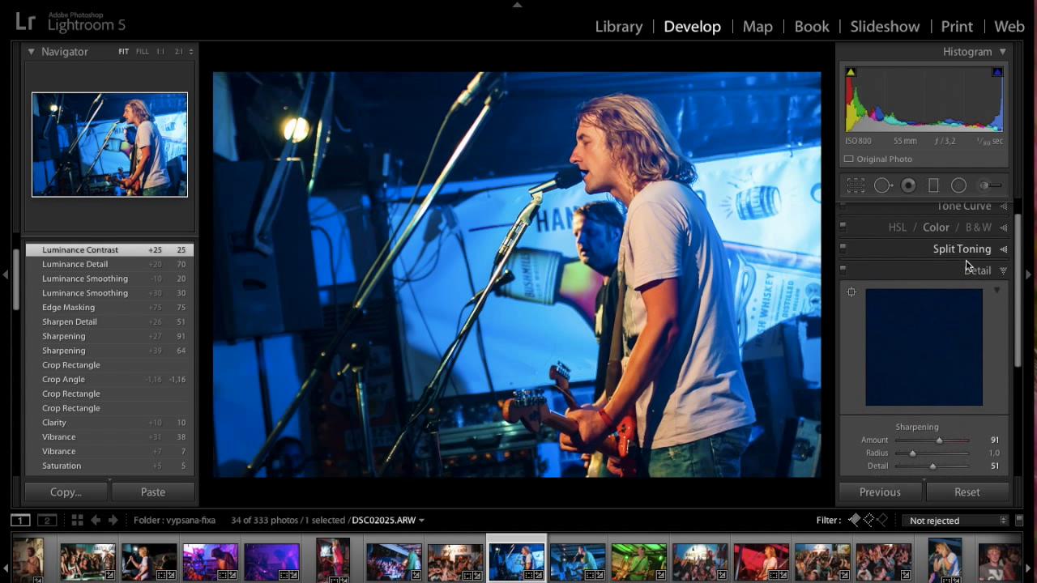
{"action": "left_click", "coordinate": [977, 276]}
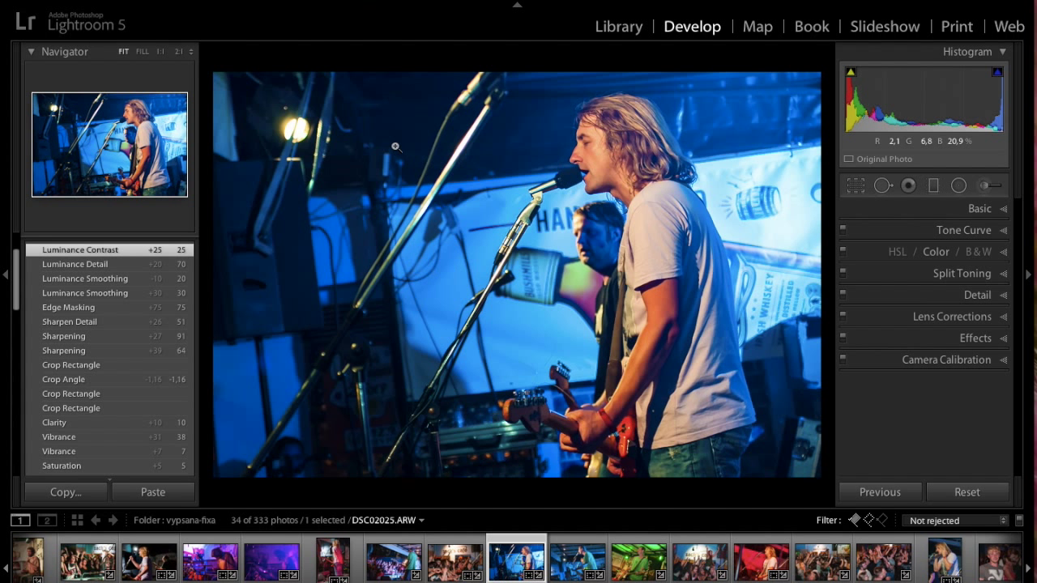
Toggle the Before/After view with backslash to compare the original and edited photo.
{"action": "key", "text": "backslash"}
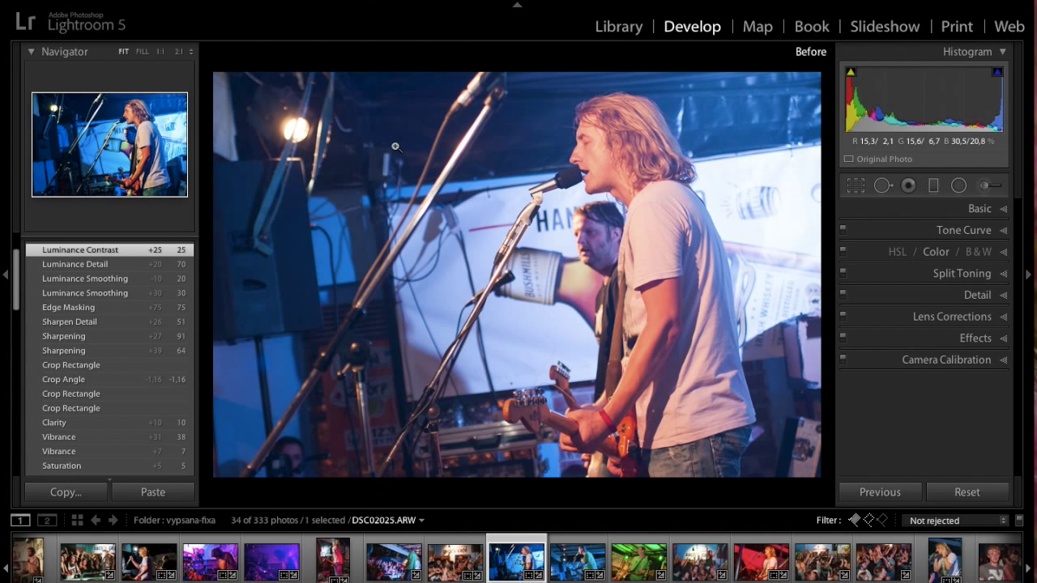
{"action": "key", "text": "backslash"}
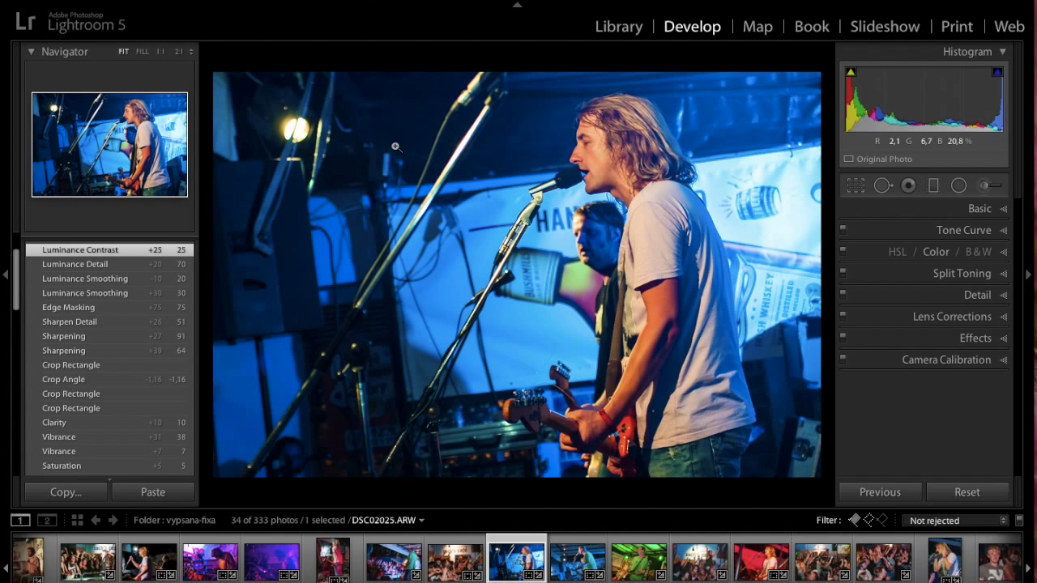
{"action": "key", "text": "backslash"}
{"action": "key", "text": "backslash"}
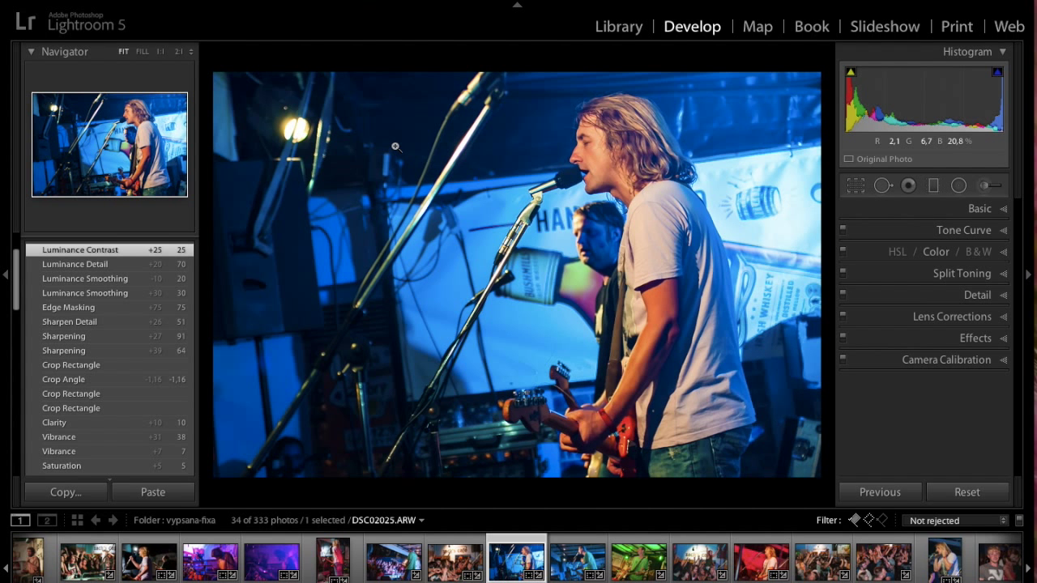